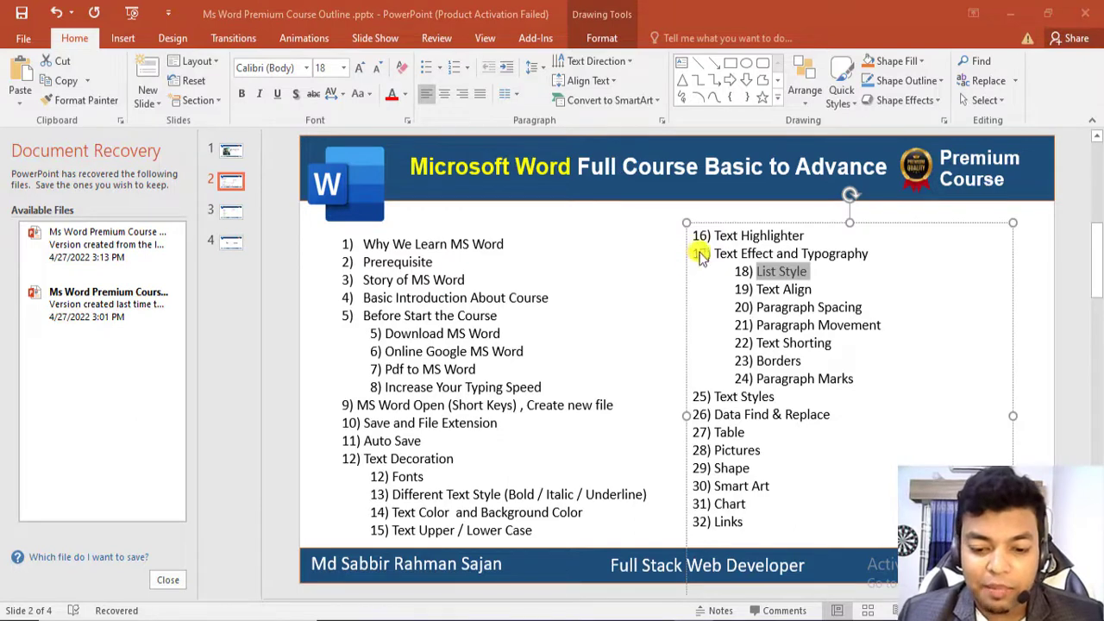
pyautogui.click(661, 250)
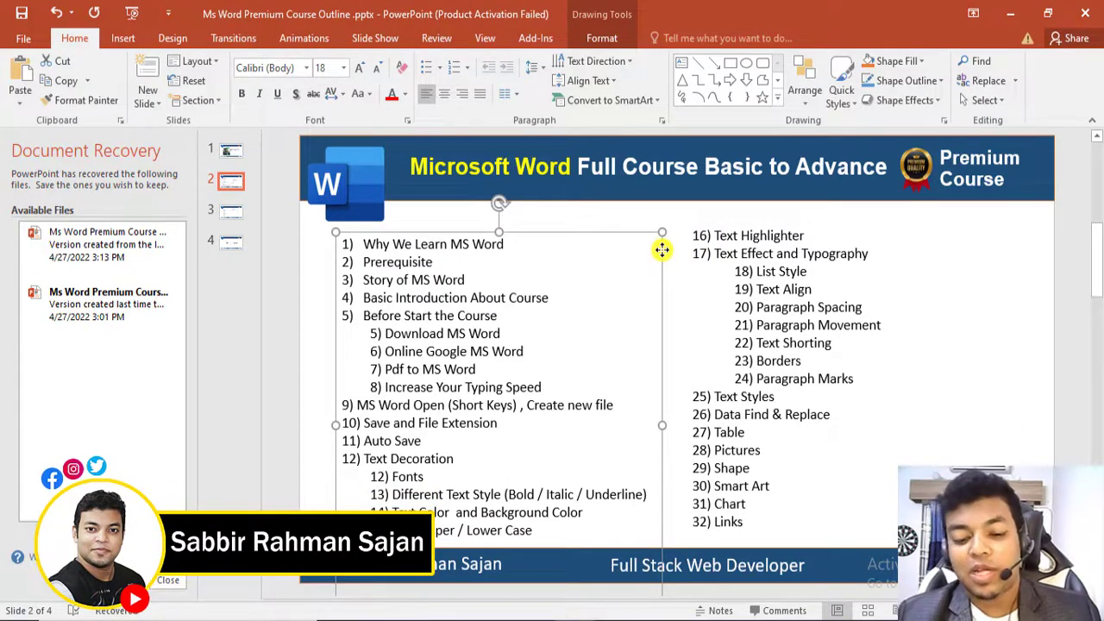
pyautogui.click(390, 315)
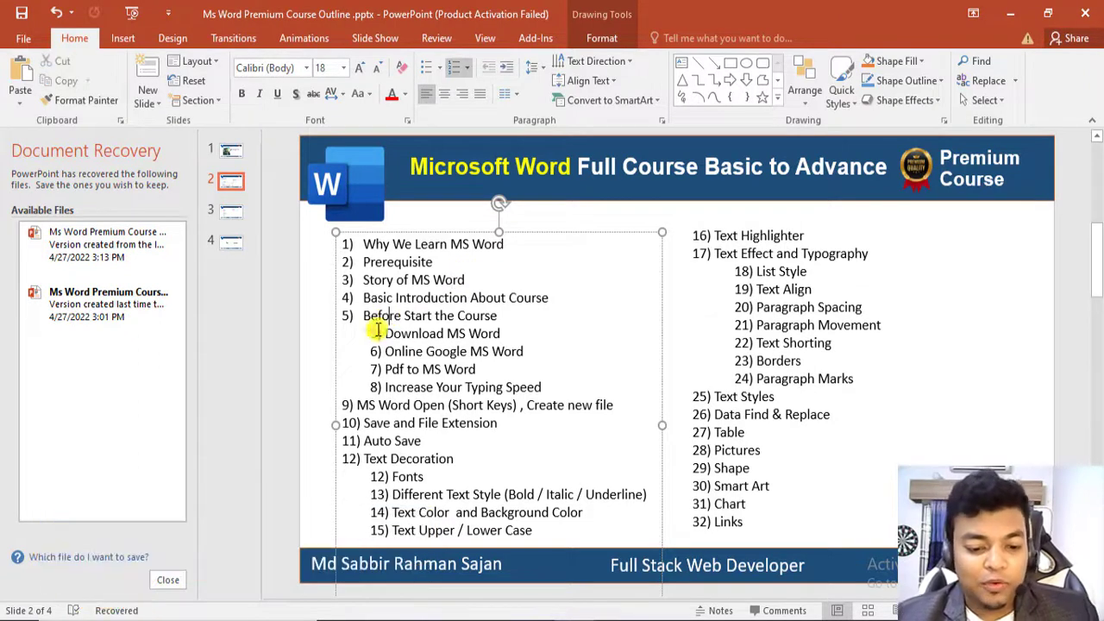
pyautogui.click(384, 352)
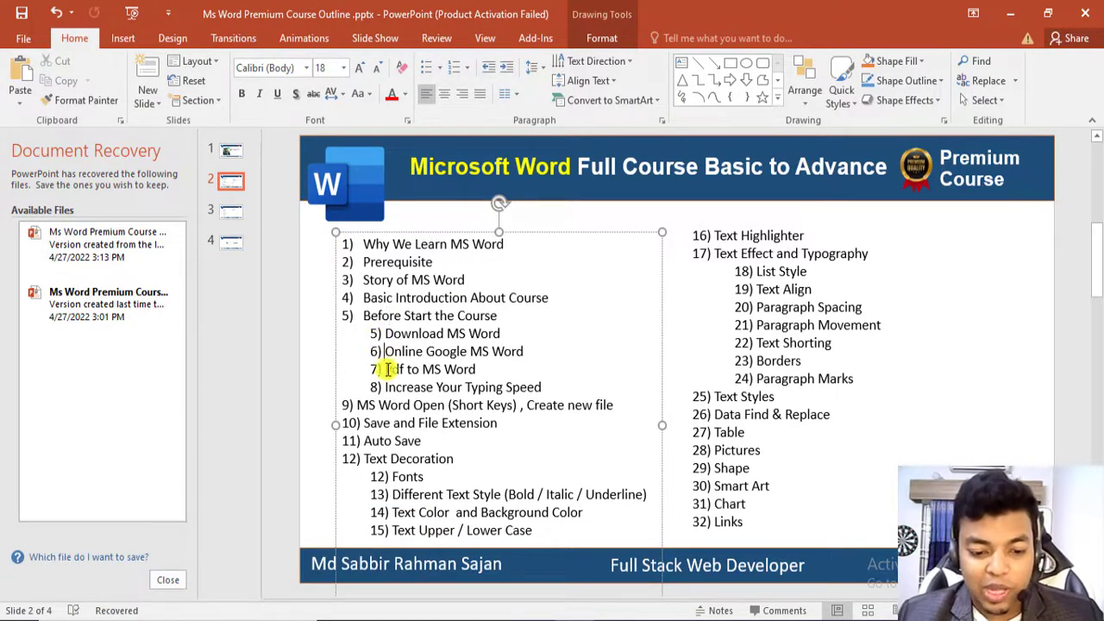
pyautogui.scroll(-1, 390, 371)
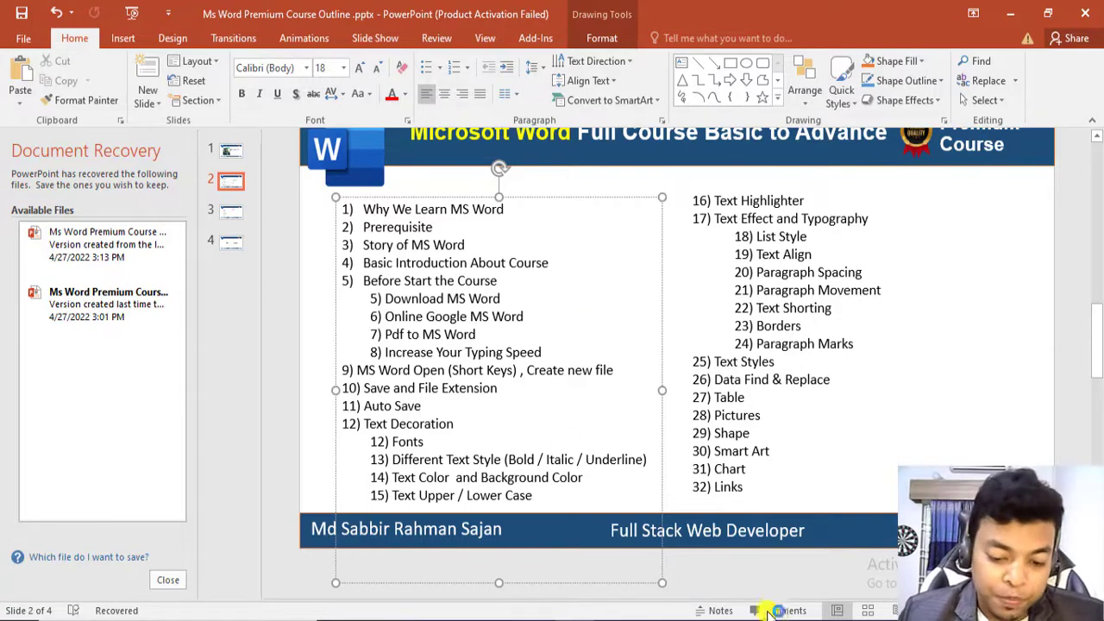
# Switch to the blank Word document and enter "Computer" as its first line.
pyautogui.click(642, 618)
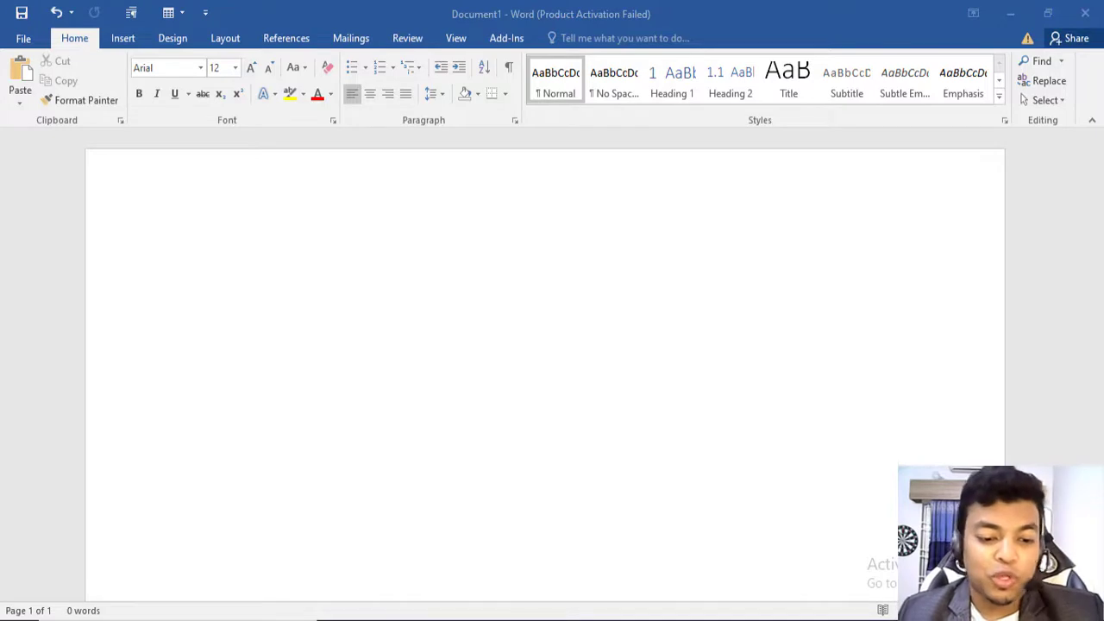
pyautogui.click(245, 248)
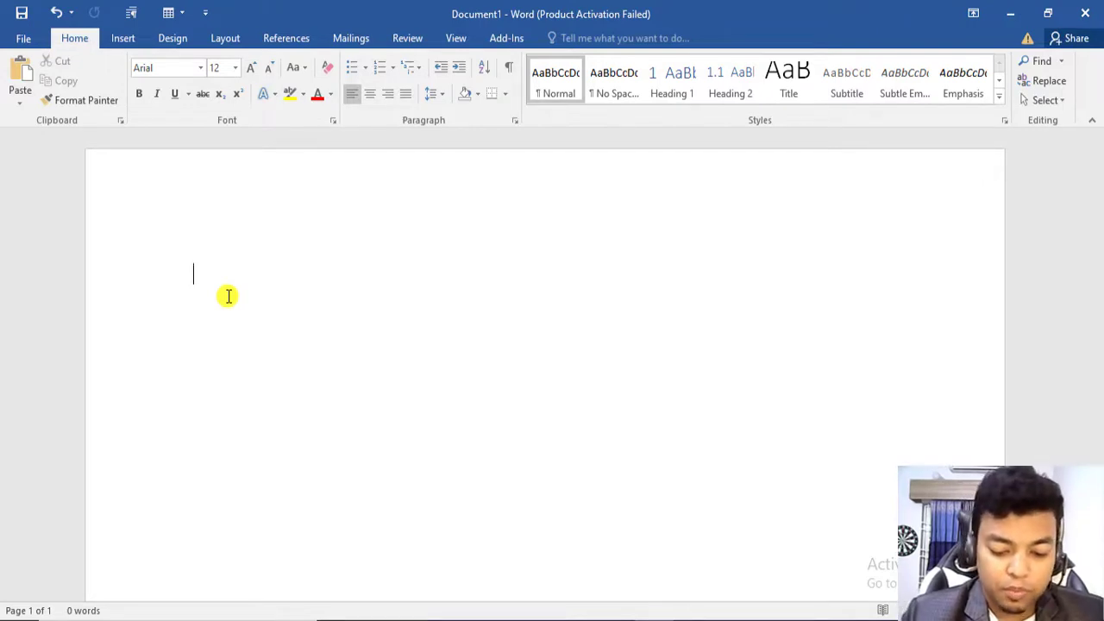
pyautogui.write('Cop')
pyautogui.press('BackSpace')
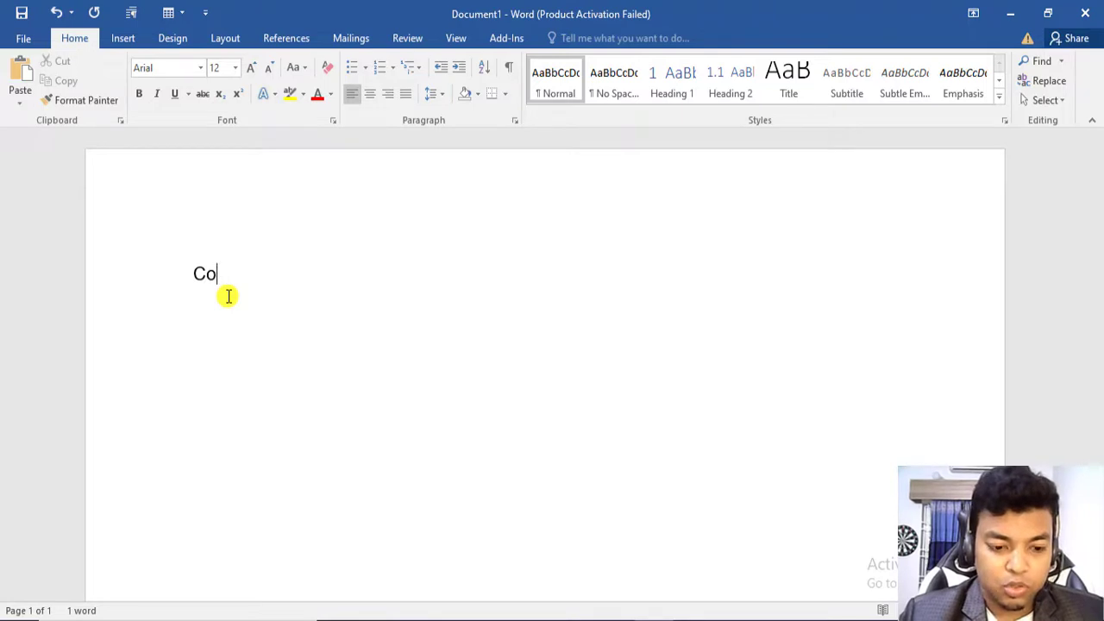
pyautogui.write('m')
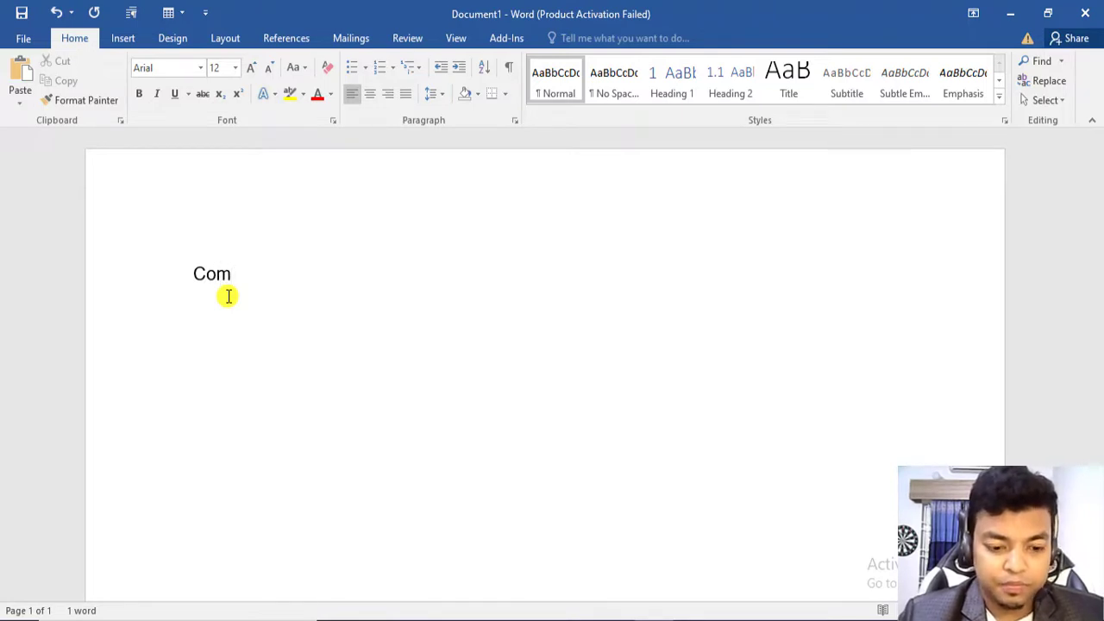
pyautogui.write('puter')
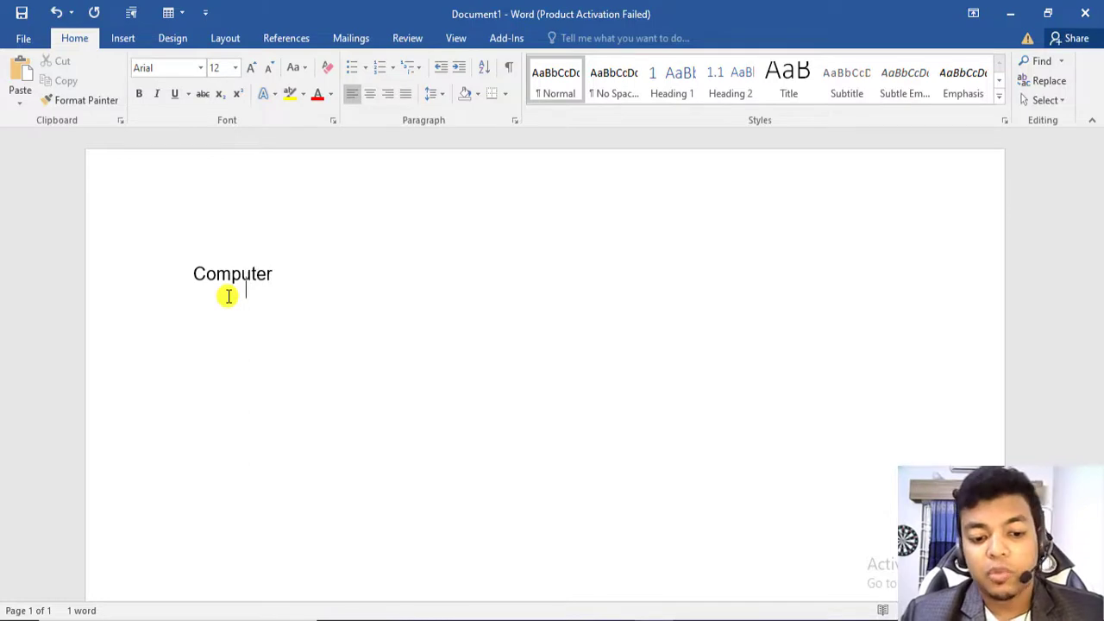
pyautogui.press('Return')
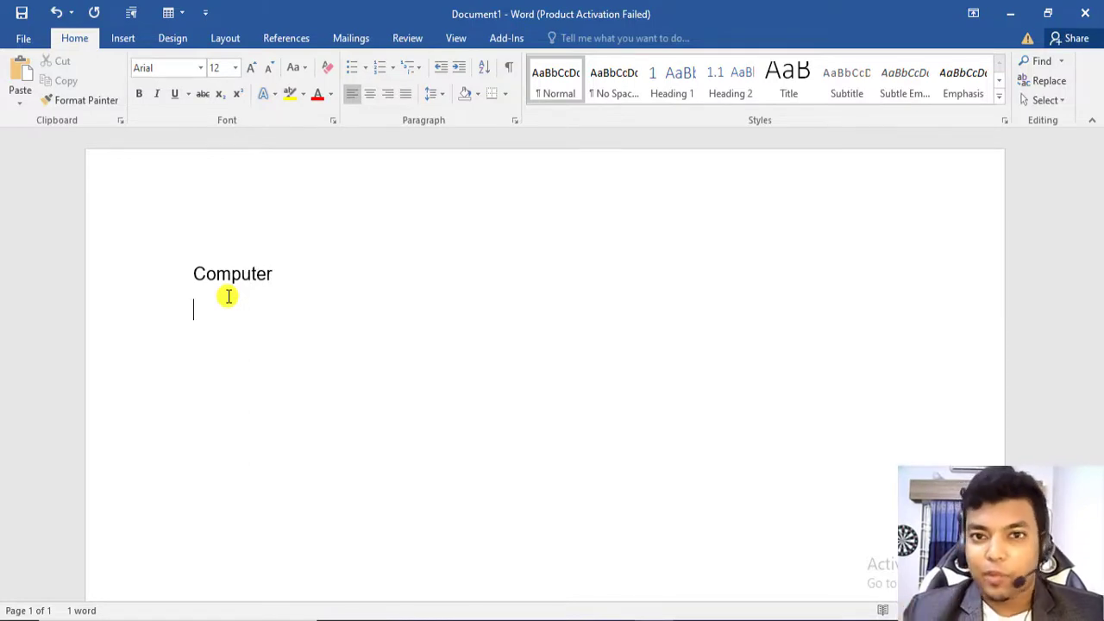
# Add "Laptop" and "Desktop" as separate lines below Computer.
pyautogui.write('Lap')
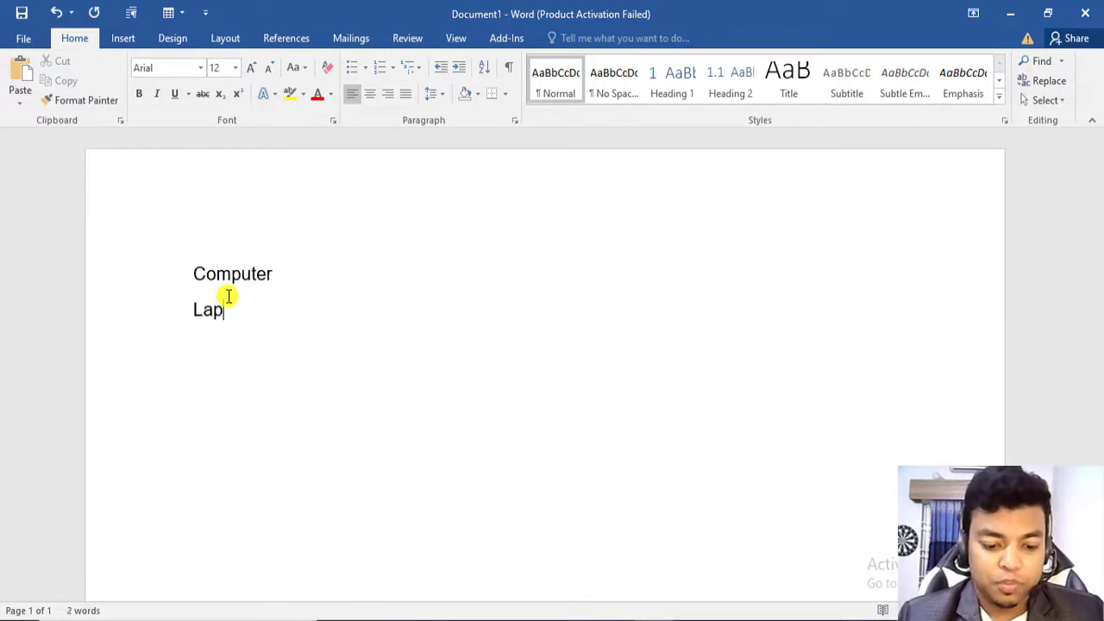
pyautogui.write('top')
pyautogui.press('Return')
pyautogui.write('D')
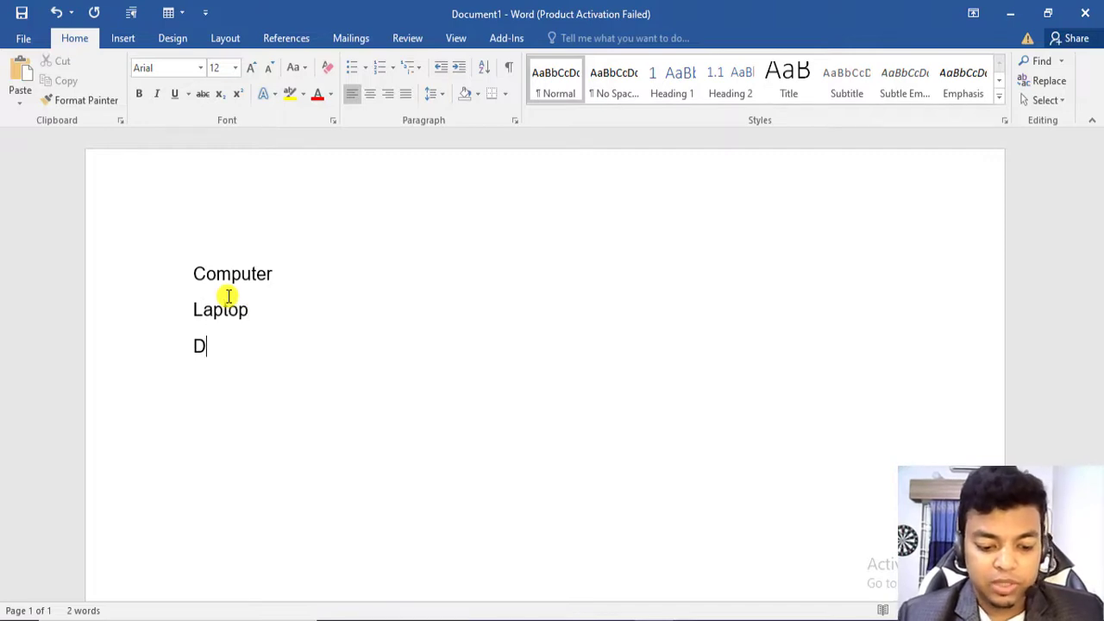
pyautogui.write('esktop')
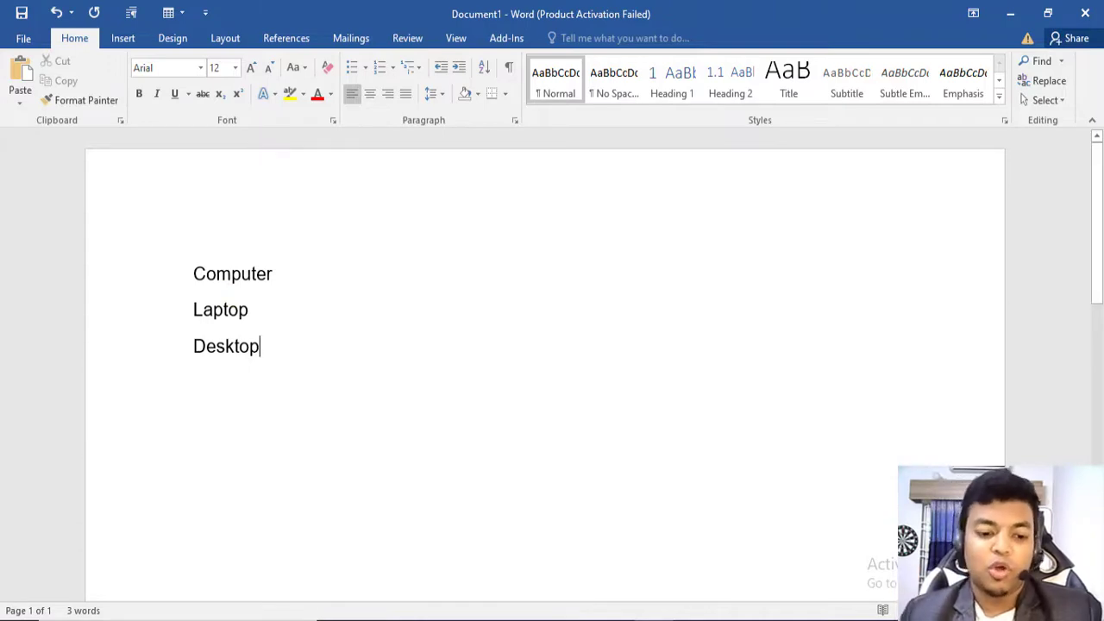
# Insert the line "Mouse" between Laptop and Desktop, correcting its spelling.
pyautogui.click(248, 309)
pyautogui.press('Return')
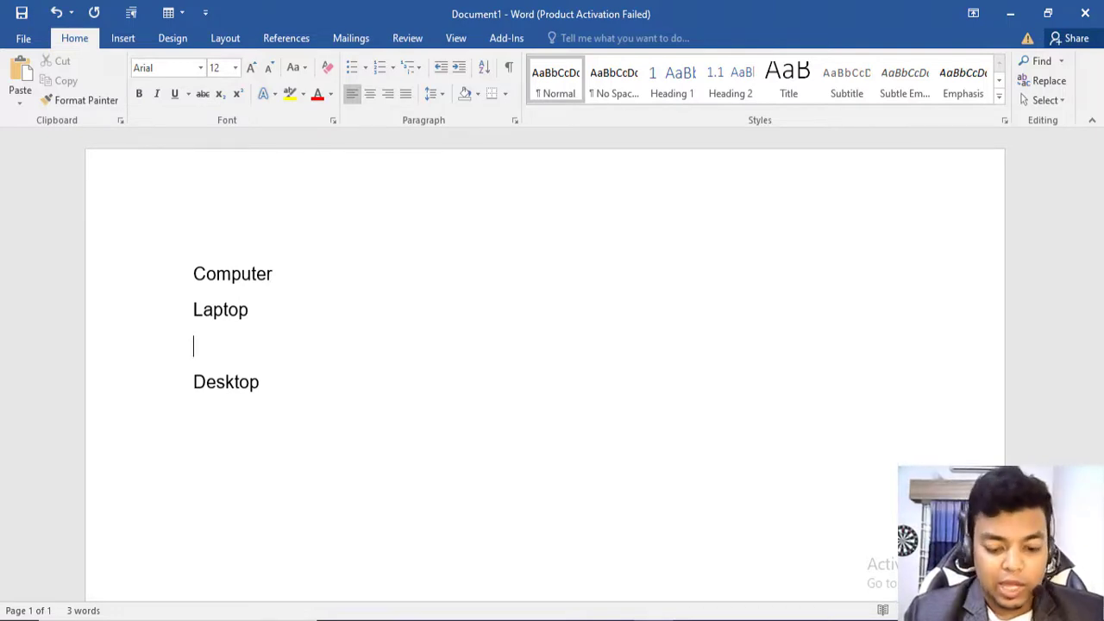
pyautogui.press('BackSpace')
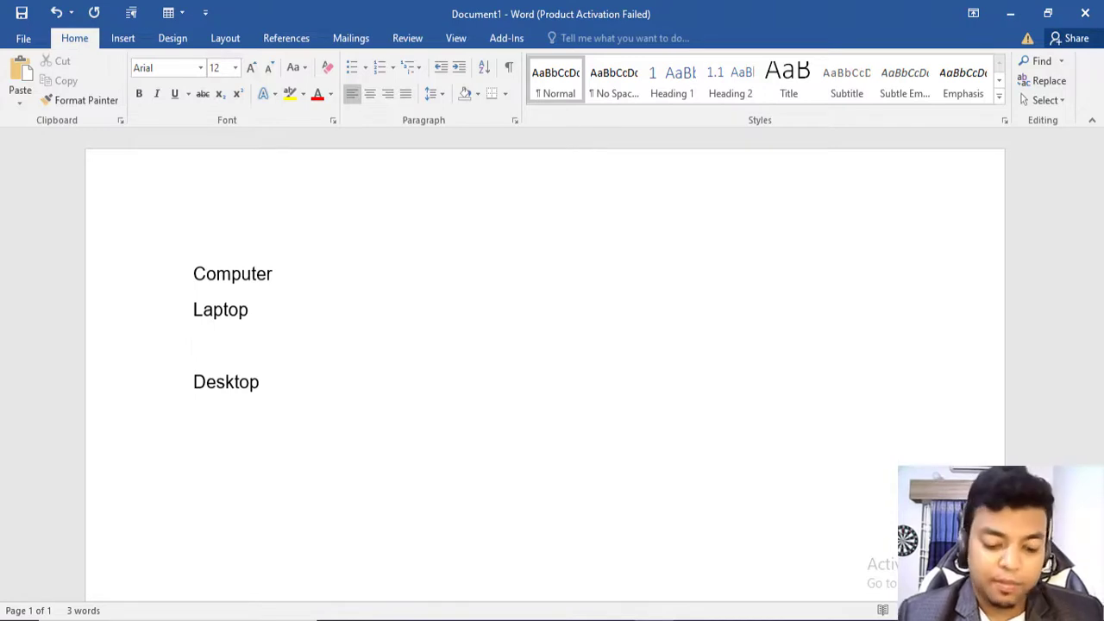
pyautogui.write('P')
pyautogui.press('BackSpace')
pyautogui.write('M')
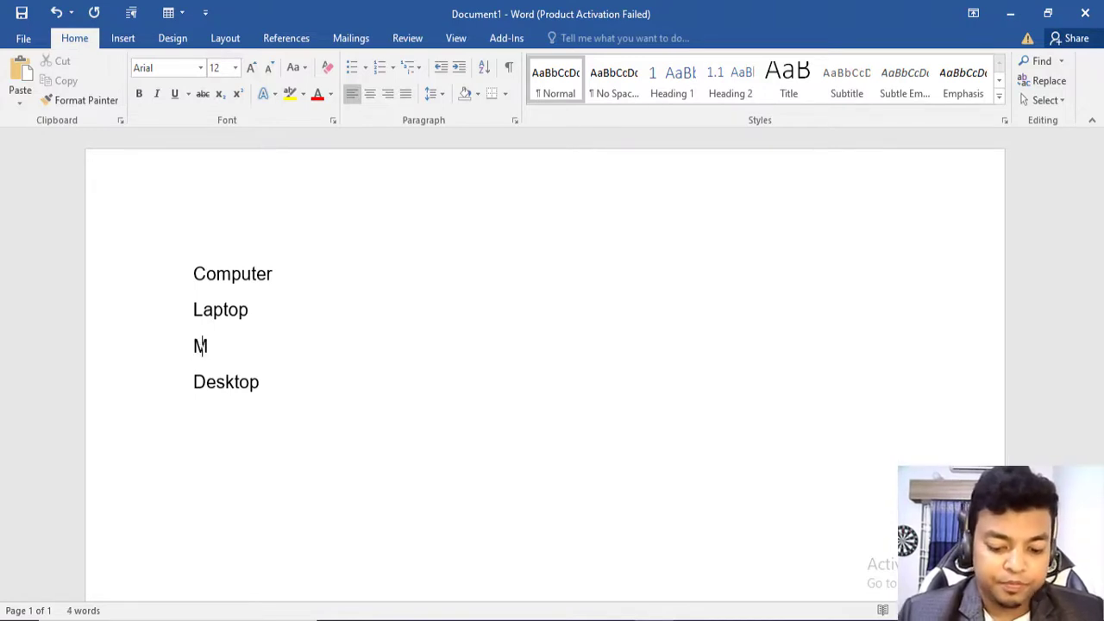
pyautogui.write('oouse')
pyautogui.press('Return')
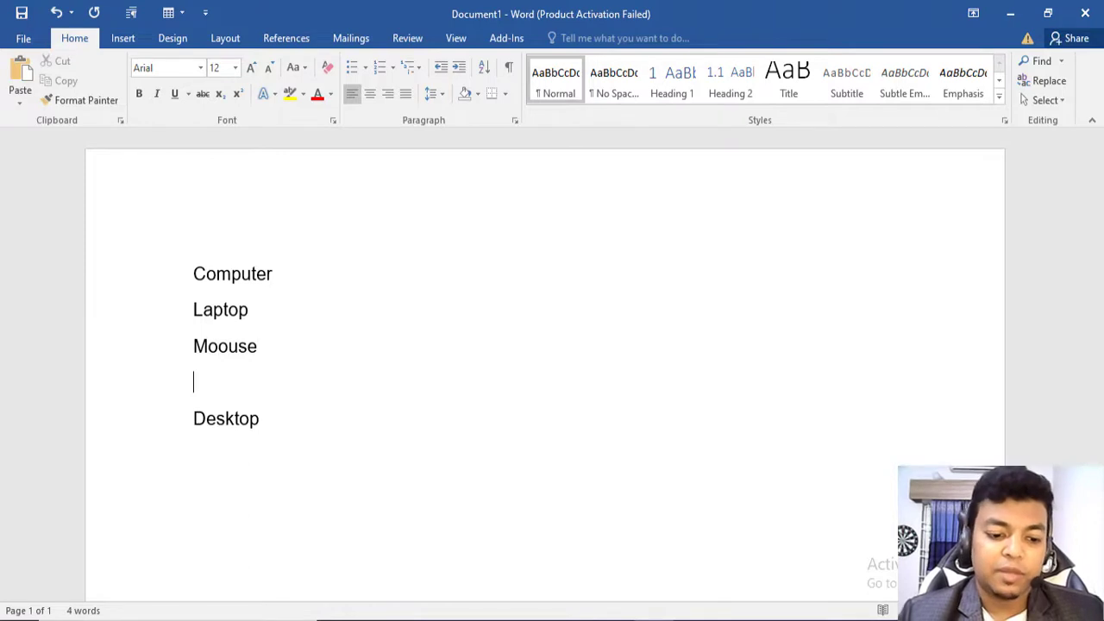
pyautogui.press('Up')
pyautogui.press('Up')
pyautogui.press('Down')
pyautogui.press('Right')
pyautogui.press('Right')
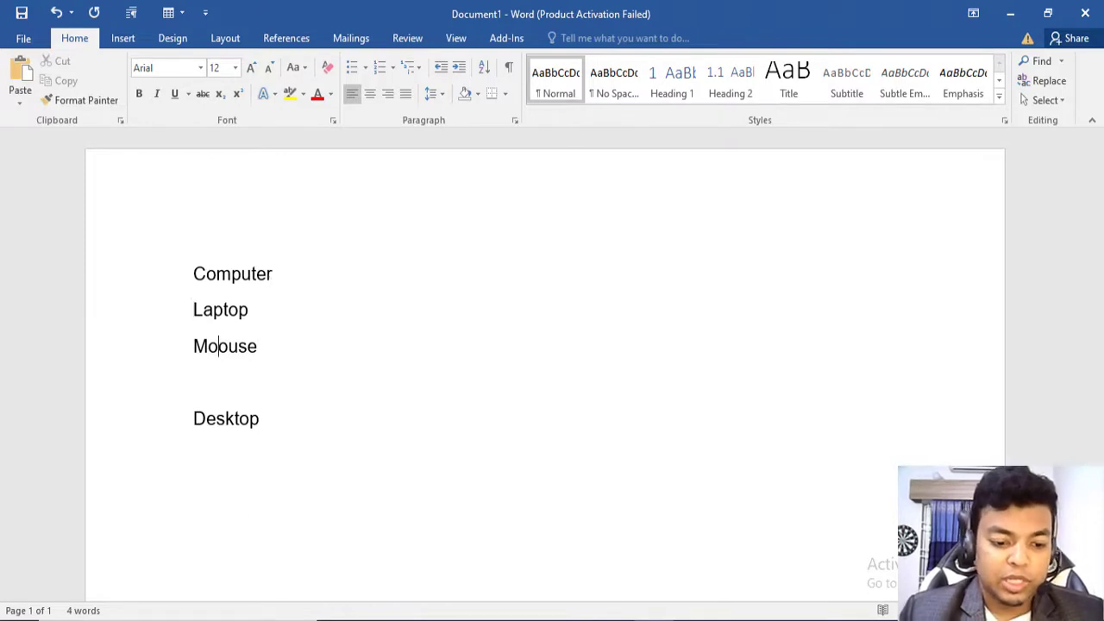
pyautogui.press('BackSpace')
# Add the lines "Mouse Pad", "Charger" and "Carry Bag" between Mouse and Desktop.
pyautogui.press('Down')
pyautogui.write('Mo')
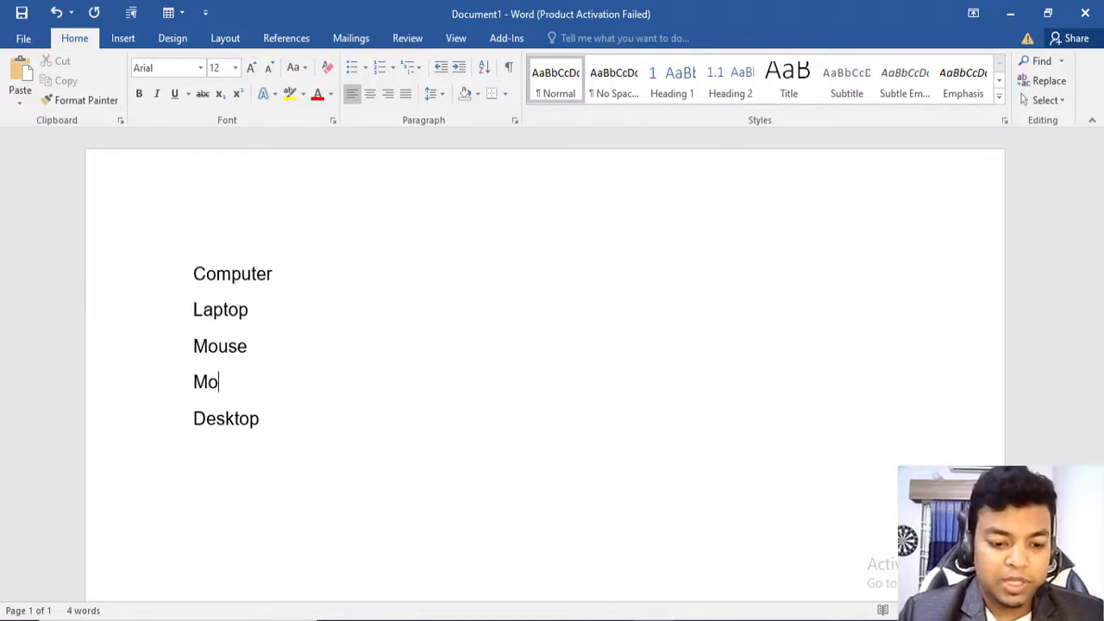
pyautogui.write('use Pa')
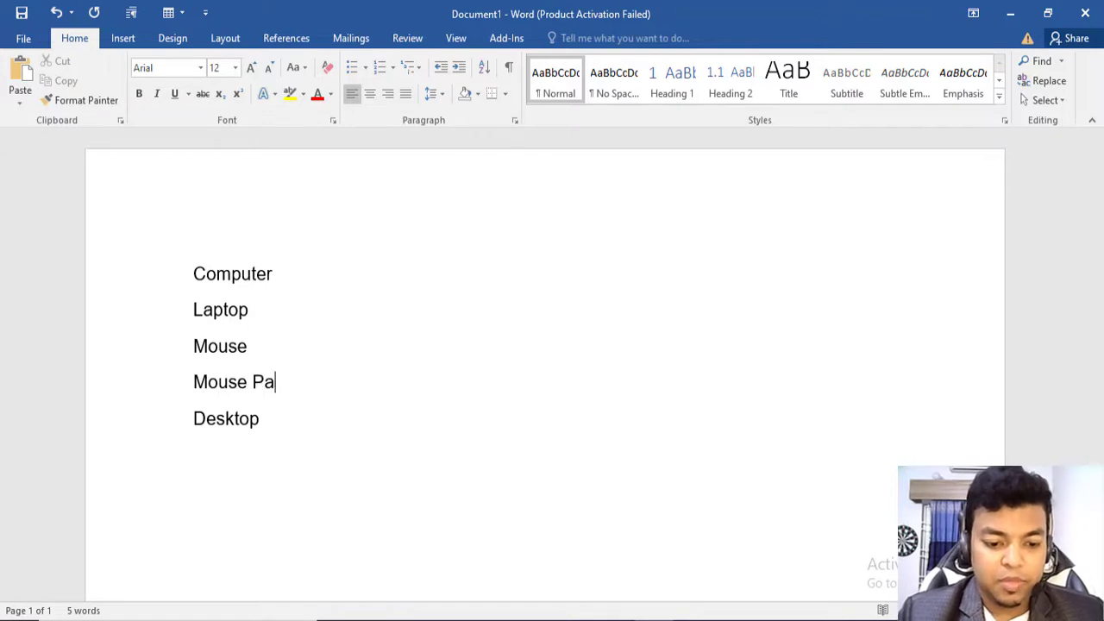
pyautogui.write('d')
pyautogui.press('Return')
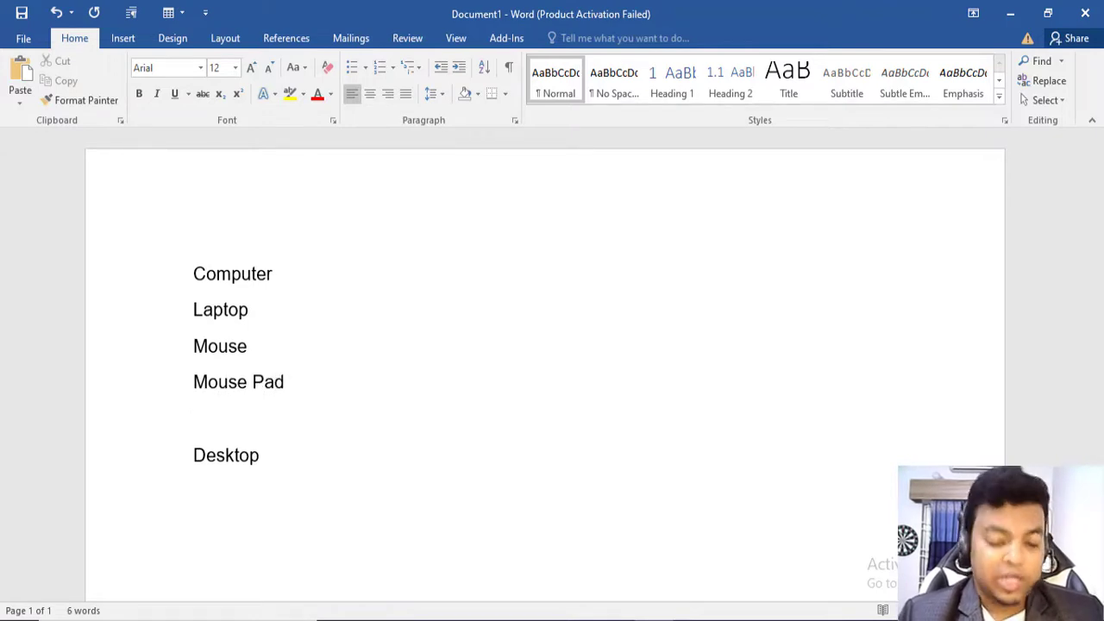
pyautogui.write('Charg')
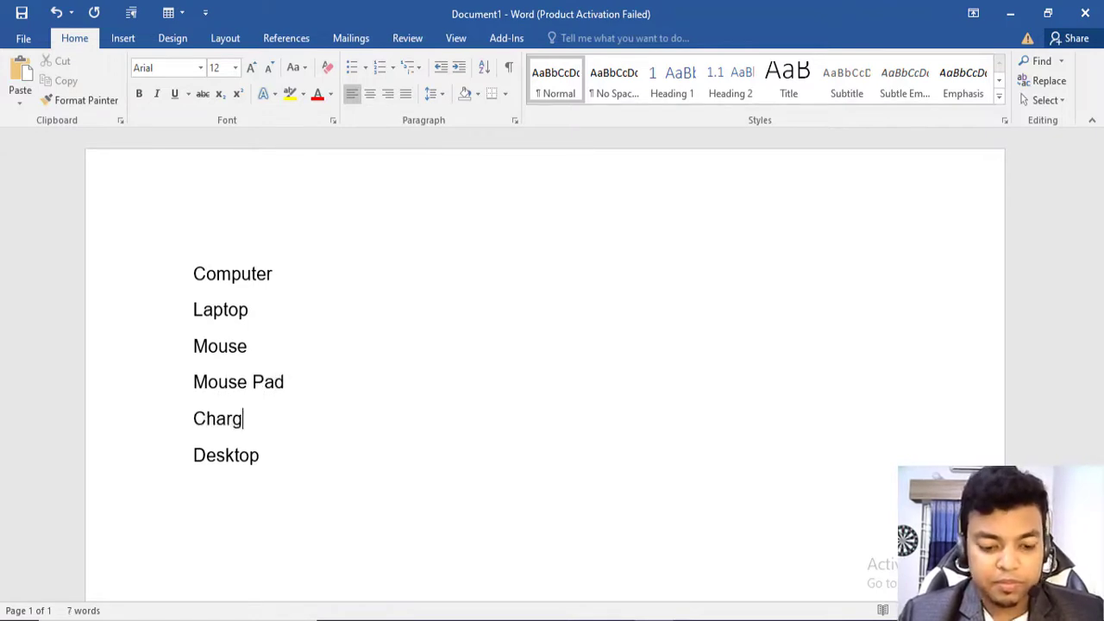
pyautogui.write('er')
pyautogui.press('Return')
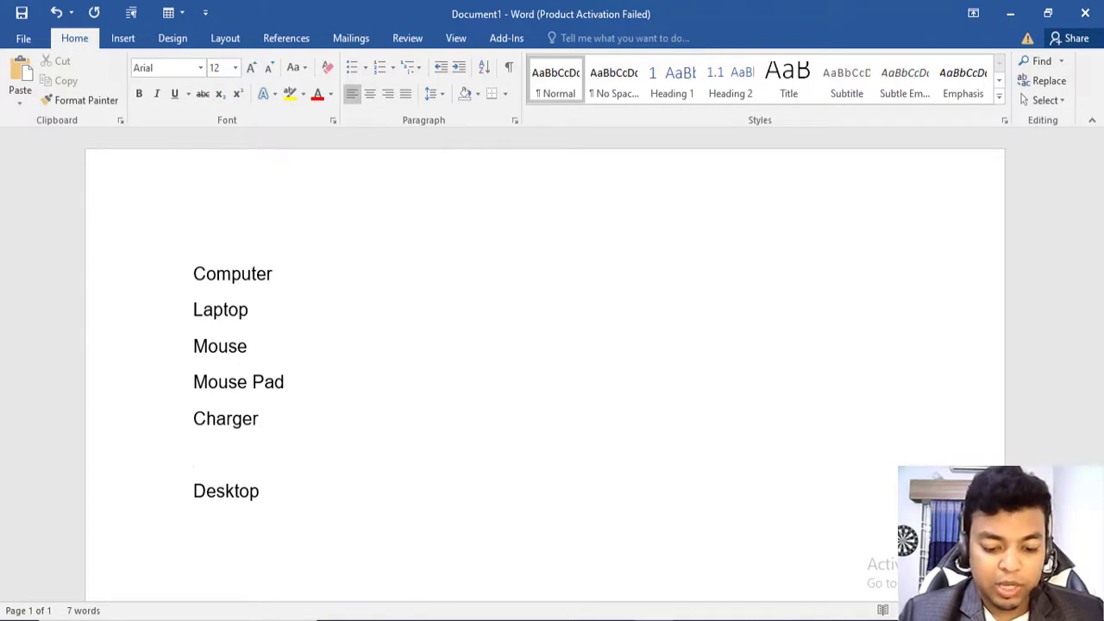
pyautogui.write('Carr')
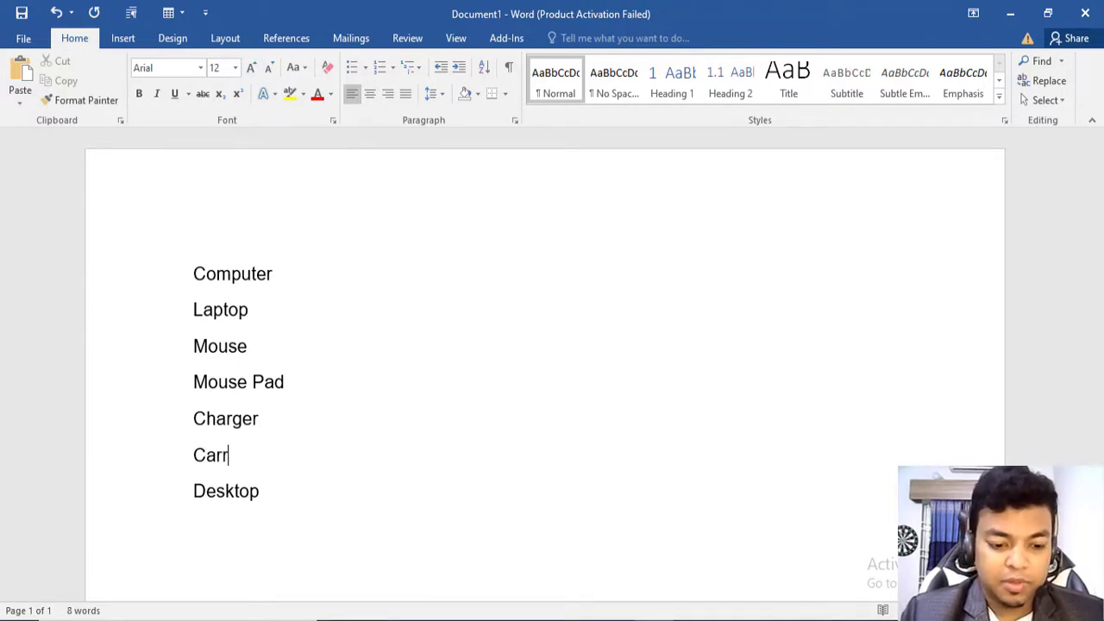
pyautogui.write('y Bag')
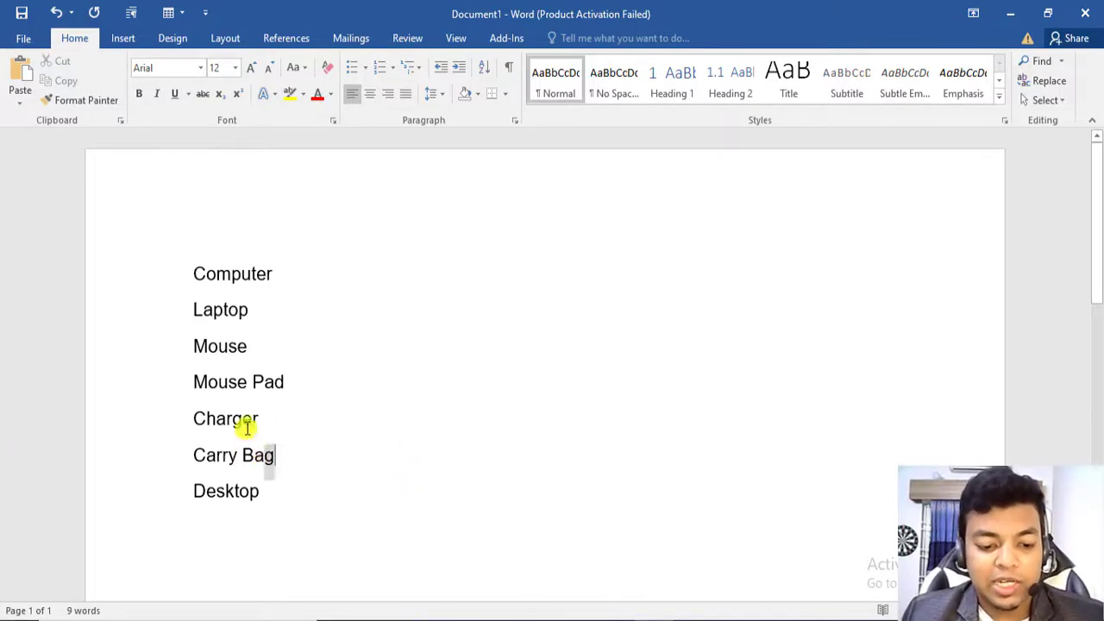
# Add "Mouse" and "Keyboard" as separate lines below Desktop.
pyautogui.keyDown('shift'); pyautogui.click(195, 345); pyautogui.keyUp('shift')
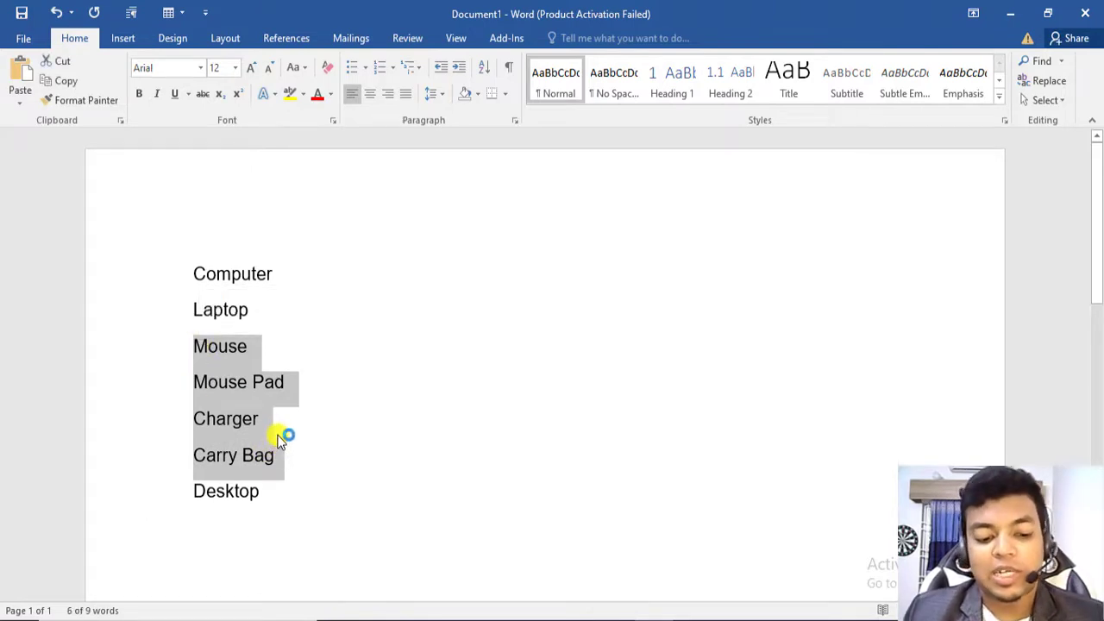
pyautogui.scroll(-1, 275, 435)
pyautogui.scroll(-1, 270, 414)
pyautogui.click(269, 332)
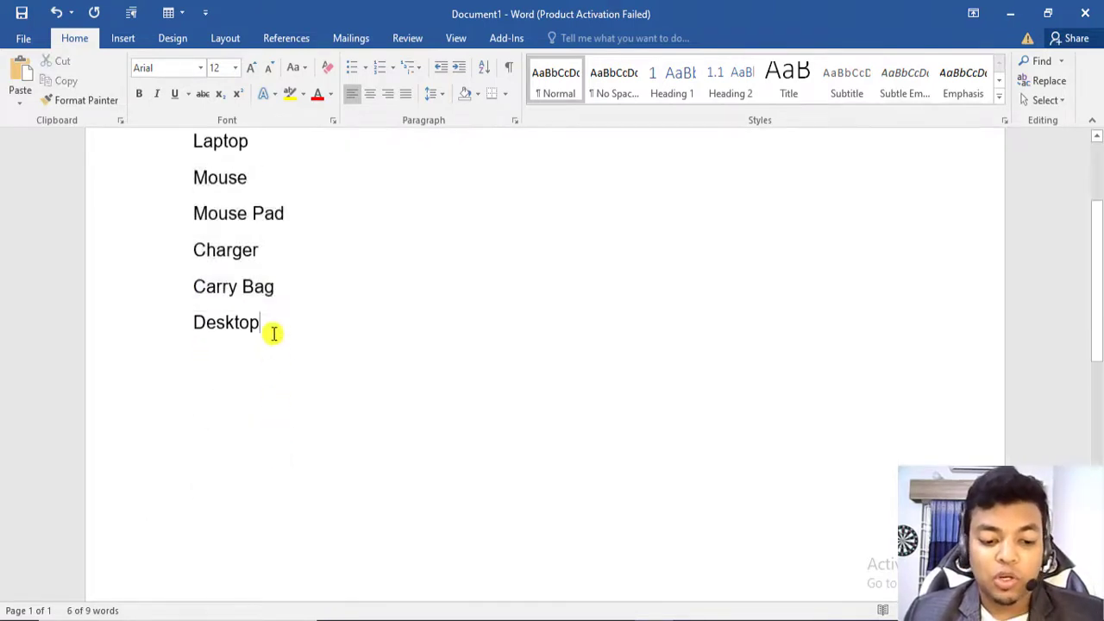
pyautogui.press('Return')
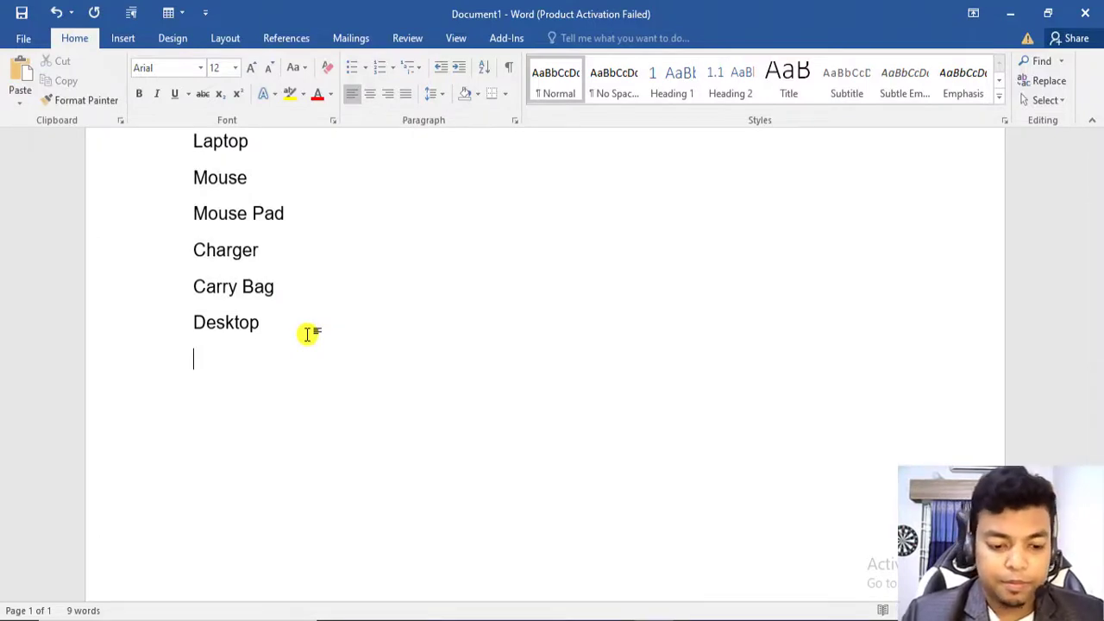
pyautogui.write('Mouse')
pyautogui.press('Return')
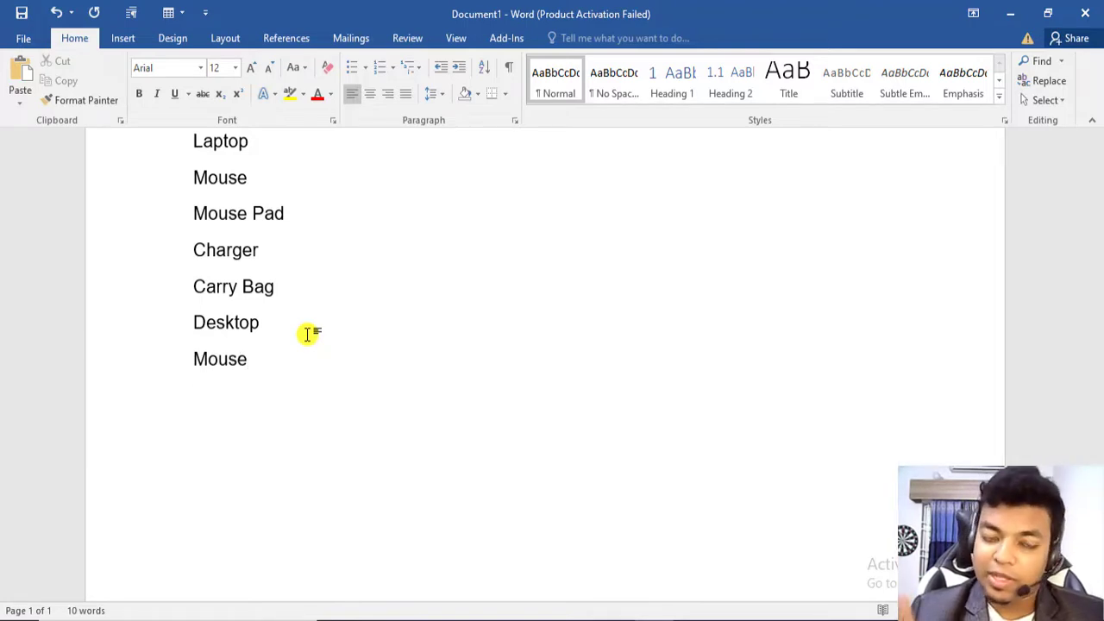
pyautogui.write('Ke')
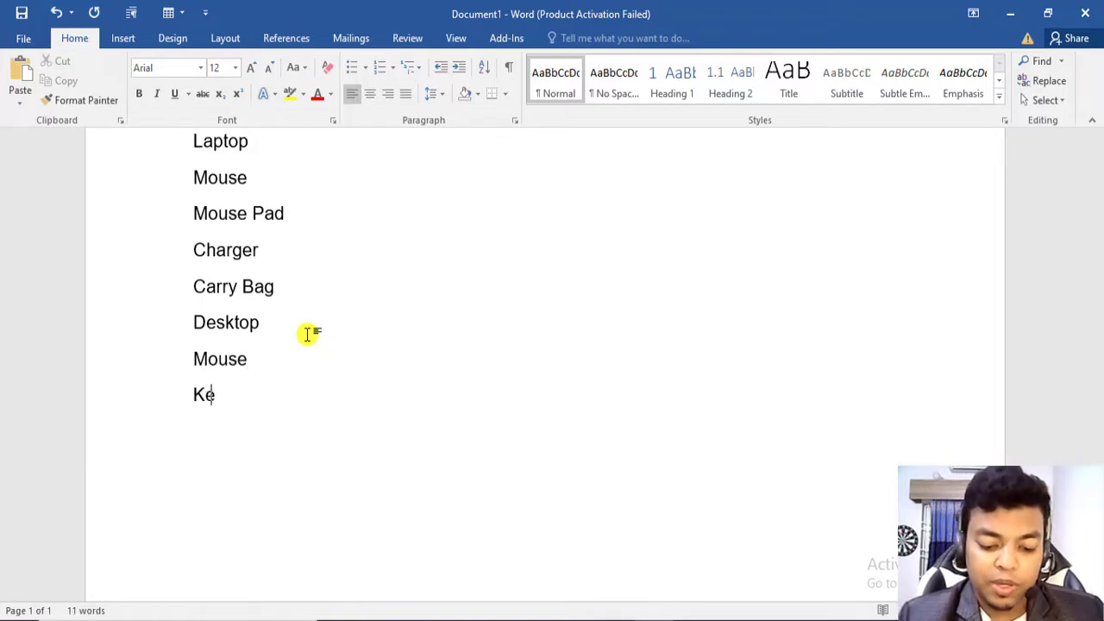
pyautogui.write('yboard')
pyautogui.press('Return')
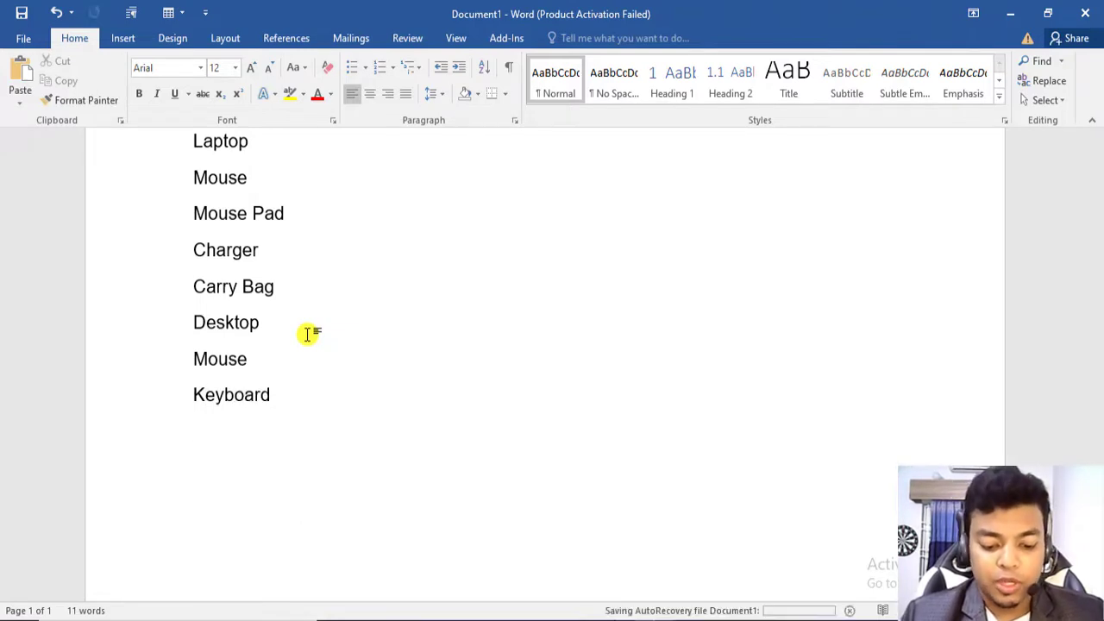
# Add the lines "Wire", with a capital W, and "UPS" below Keyboard.
pyautogui.write('wire')
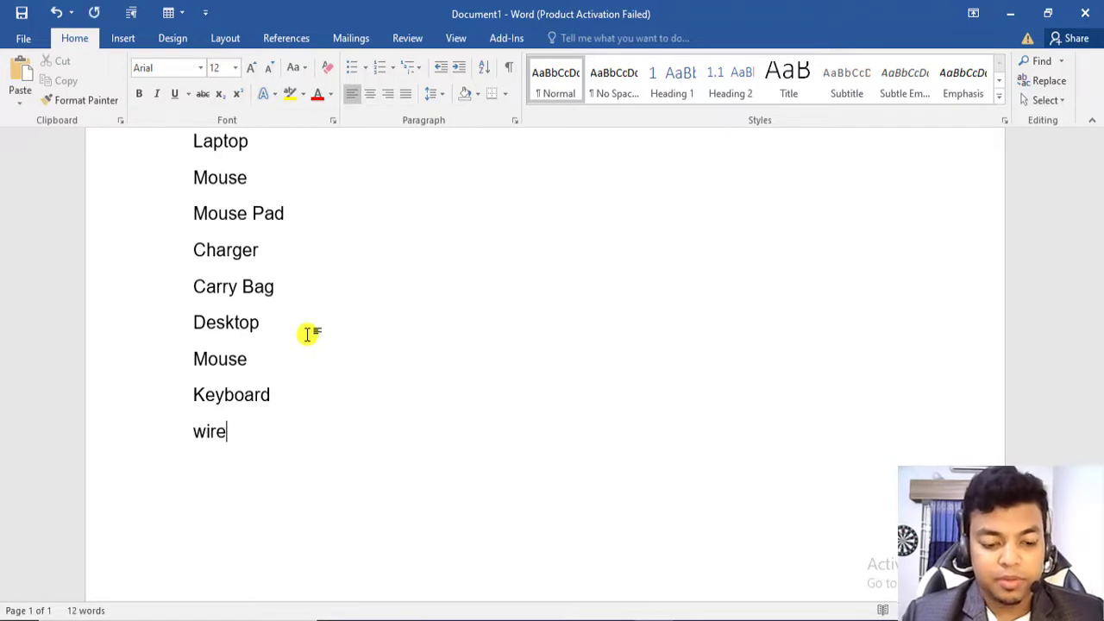
pyautogui.press('Left')
pyautogui.press('Left')
pyautogui.press('BackSpace')
pyautogui.press('BackSpace')
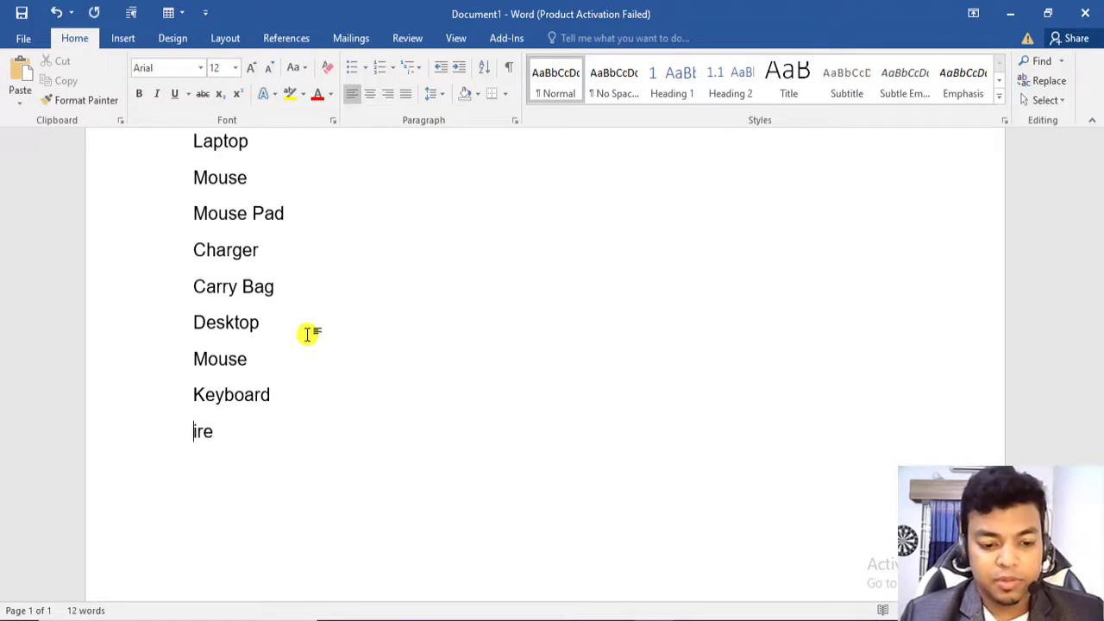
pyautogui.write('W')
pyautogui.press('Right')
pyautogui.press('Right')
pyautogui.press('Right')
pyautogui.press('Return')
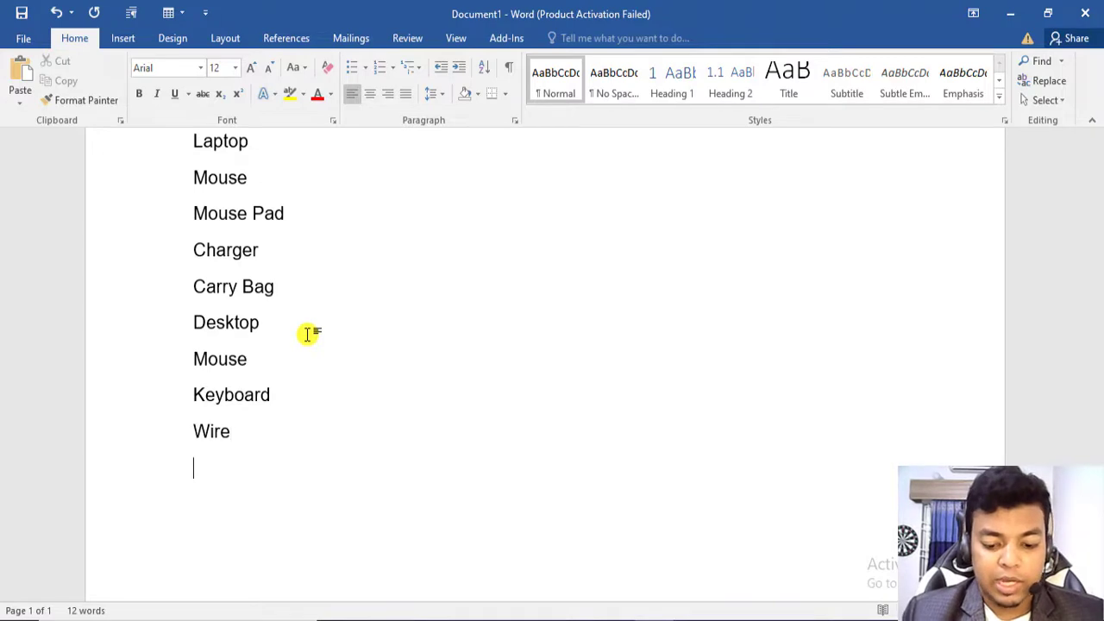
pyautogui.write('UPS')
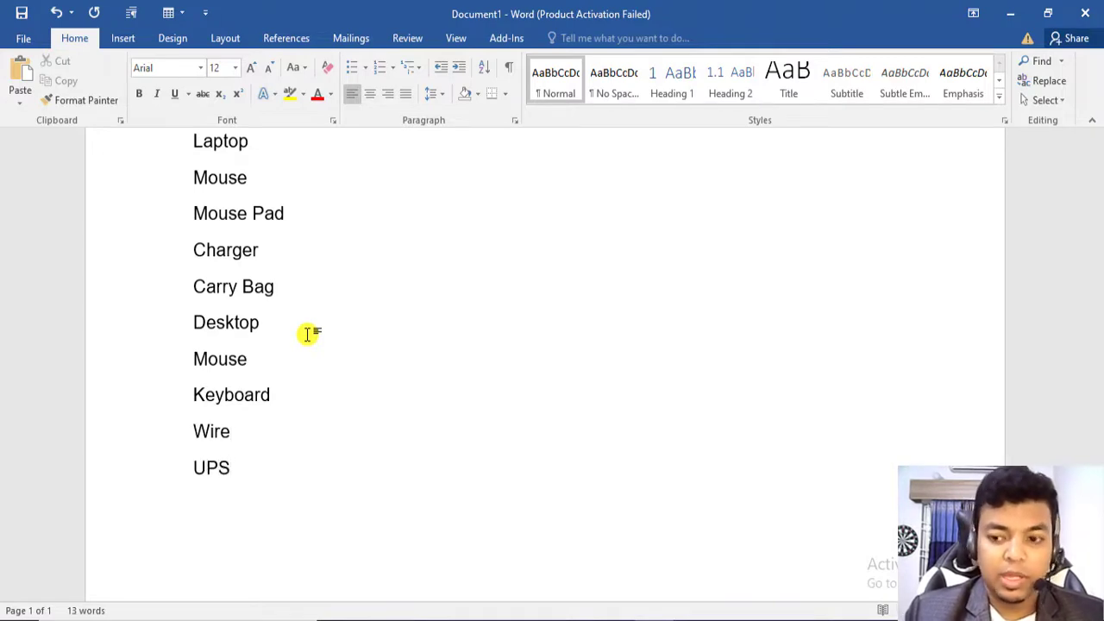
# Add the lines "Headphone" and "Webcame" below UPS at the end of the list.
pyautogui.press('Return')
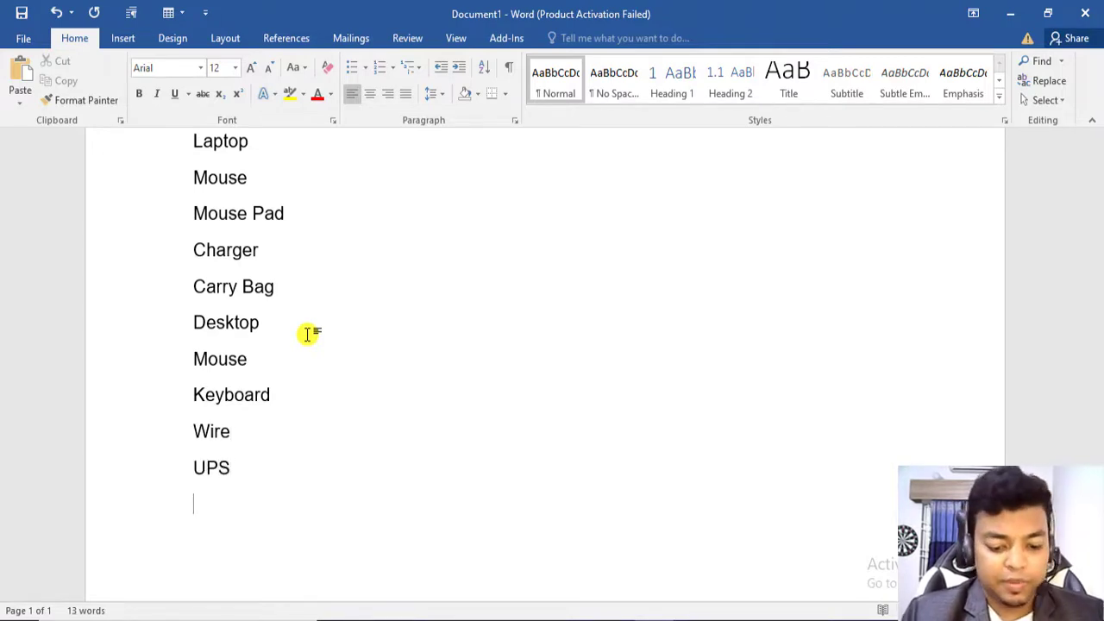
pyautogui.write('Headphone')
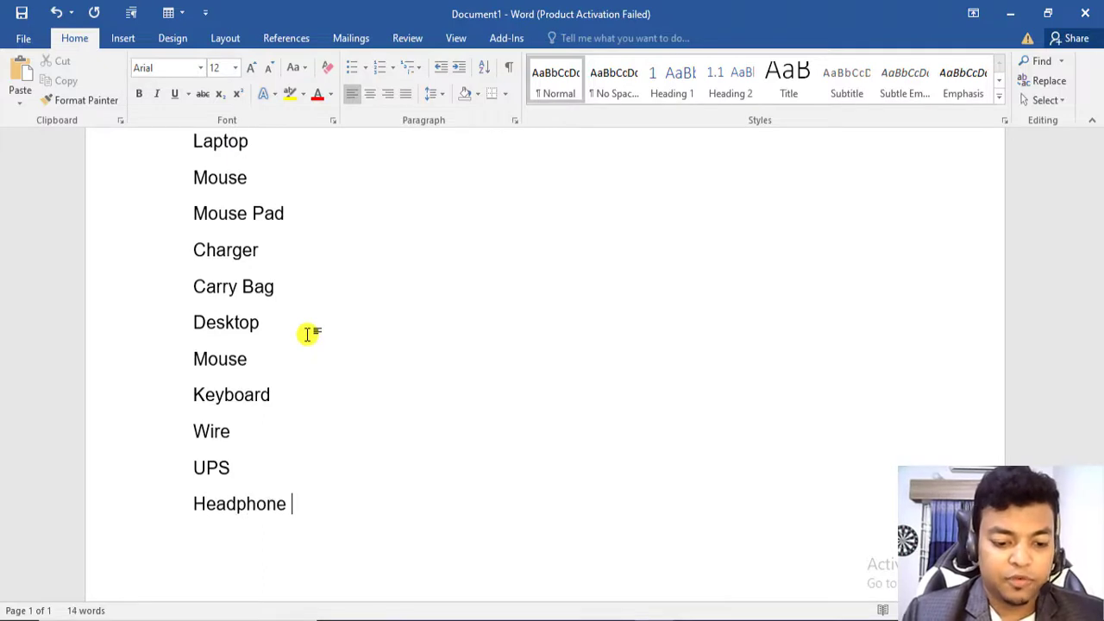
pyautogui.press('Return')
pyautogui.write('We')
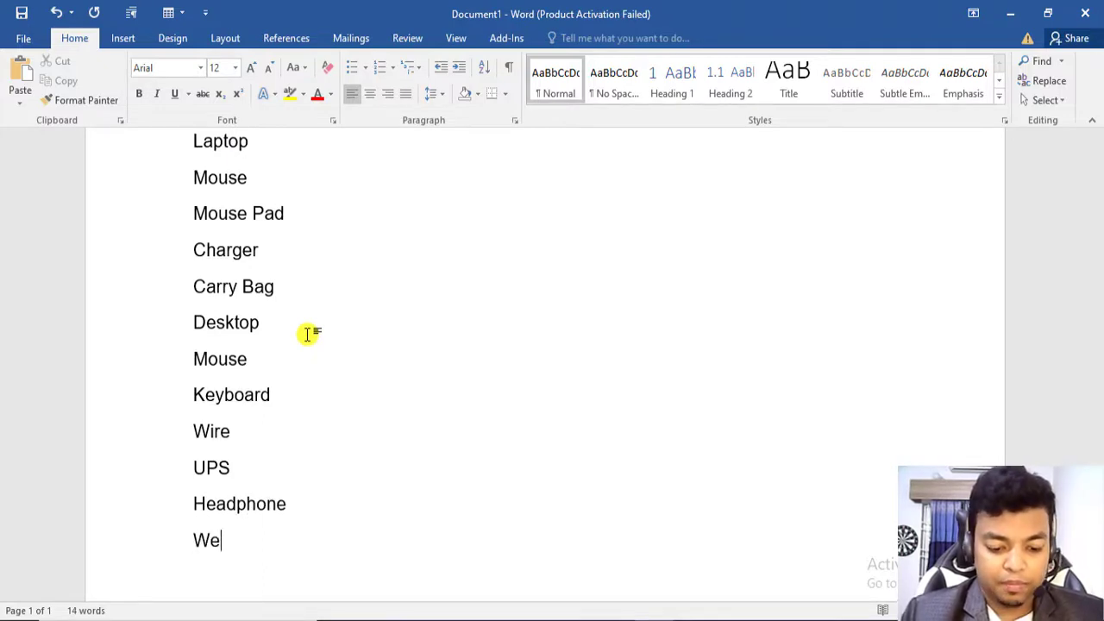
pyautogui.write('bcame')
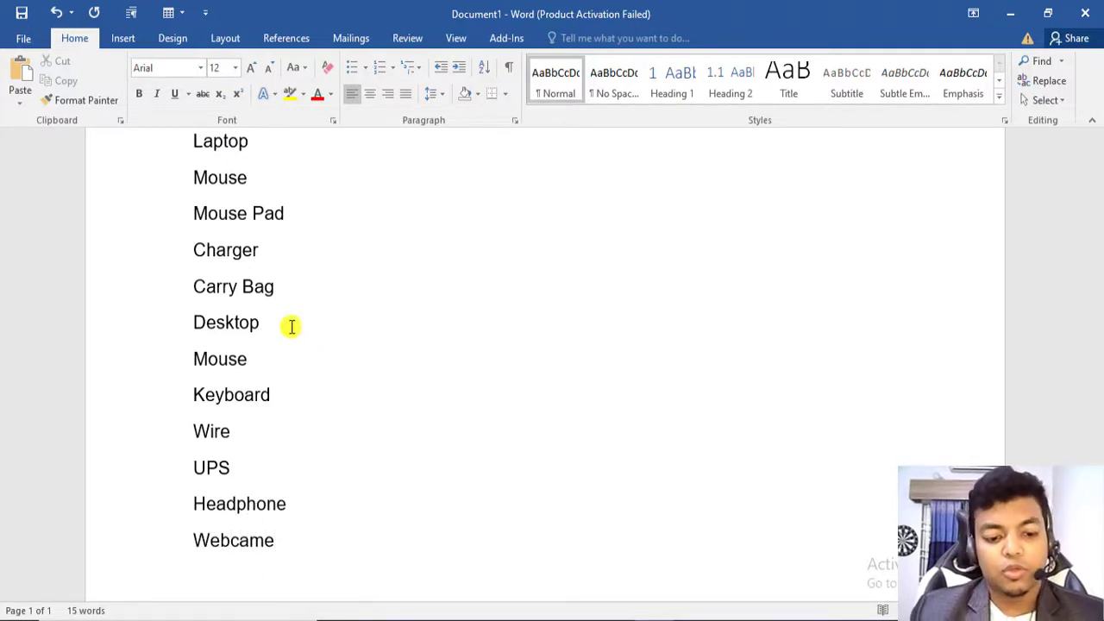
# Review the full list from Computer to Webcame, including the group of accessories under Laptop.
pyautogui.scroll(1, 302, 397)
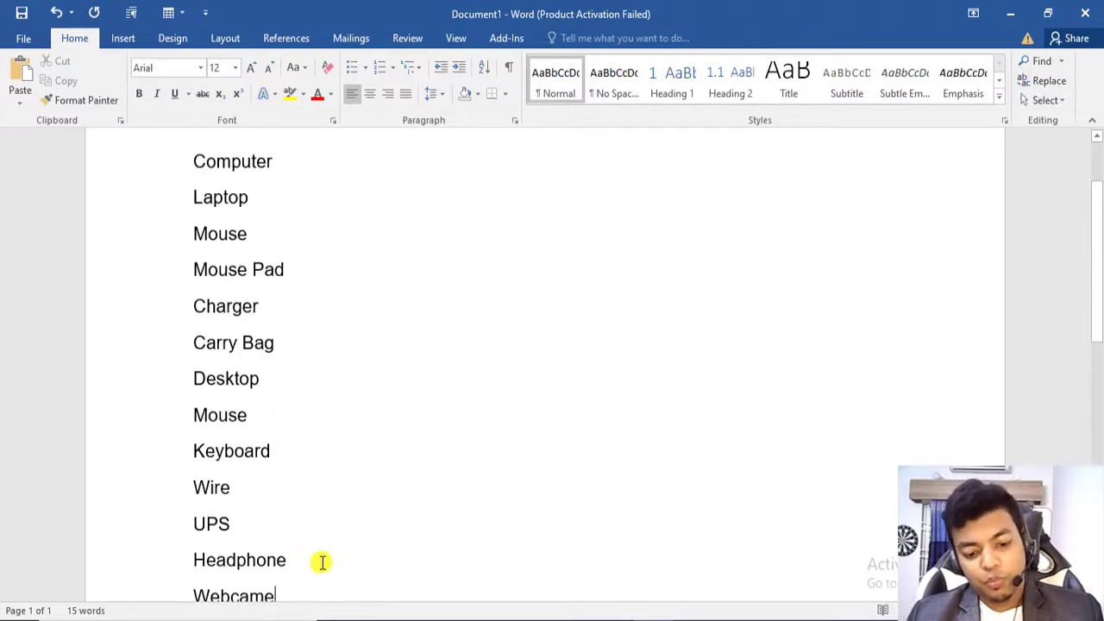
pyautogui.scroll(-1, 437, 502)
pyautogui.scroll(-1, 436, 502)
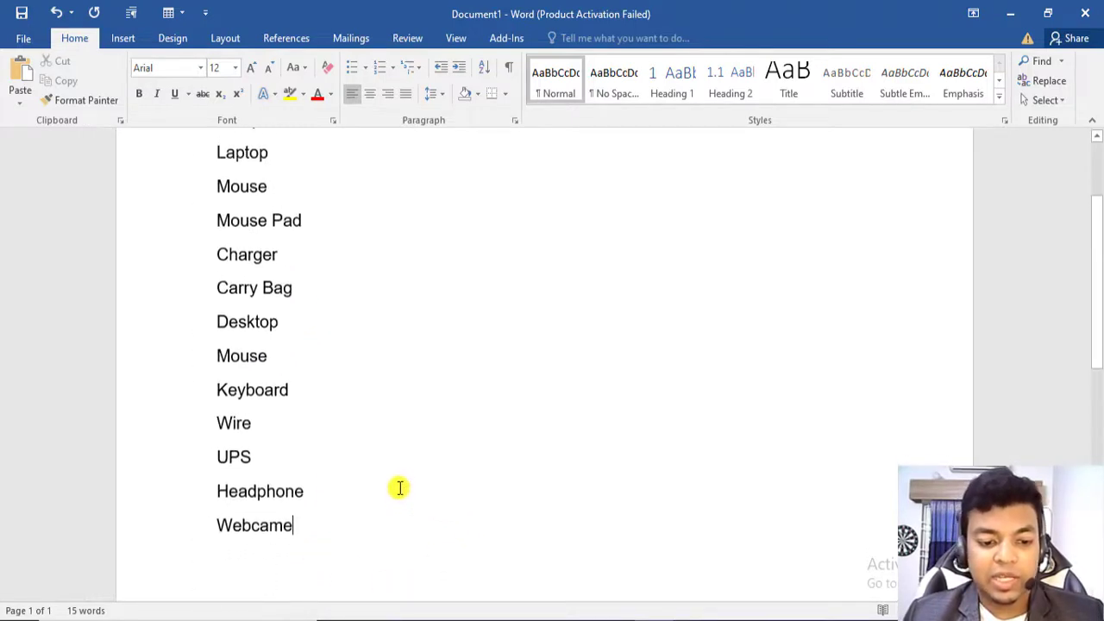
pyautogui.scroll(1, 399, 488)
pyautogui.scroll(-1, 330, 554)
pyautogui.moveTo(320, 540); pyautogui.dragTo(199, 153)
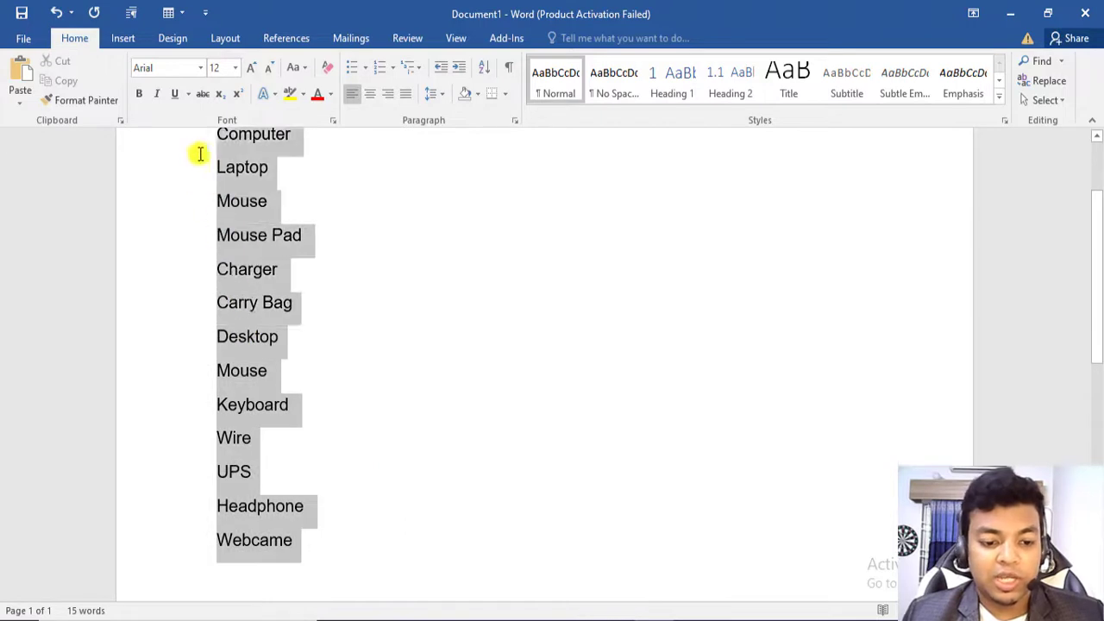
pyautogui.click(299, 235)
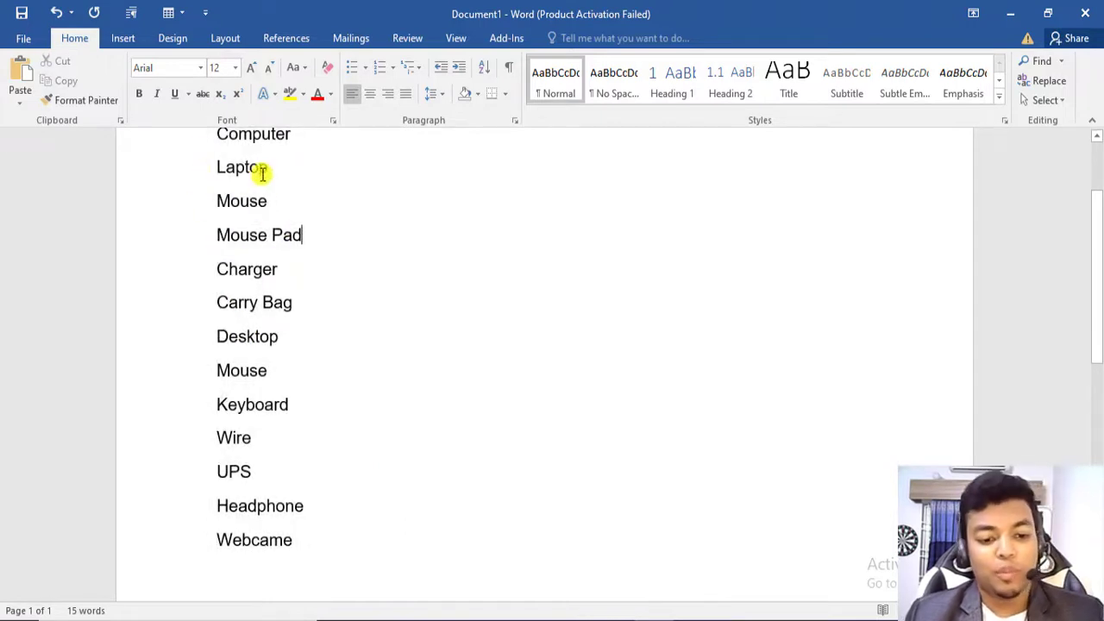
pyautogui.moveTo(215, 166); pyautogui.dragTo(313, 311)
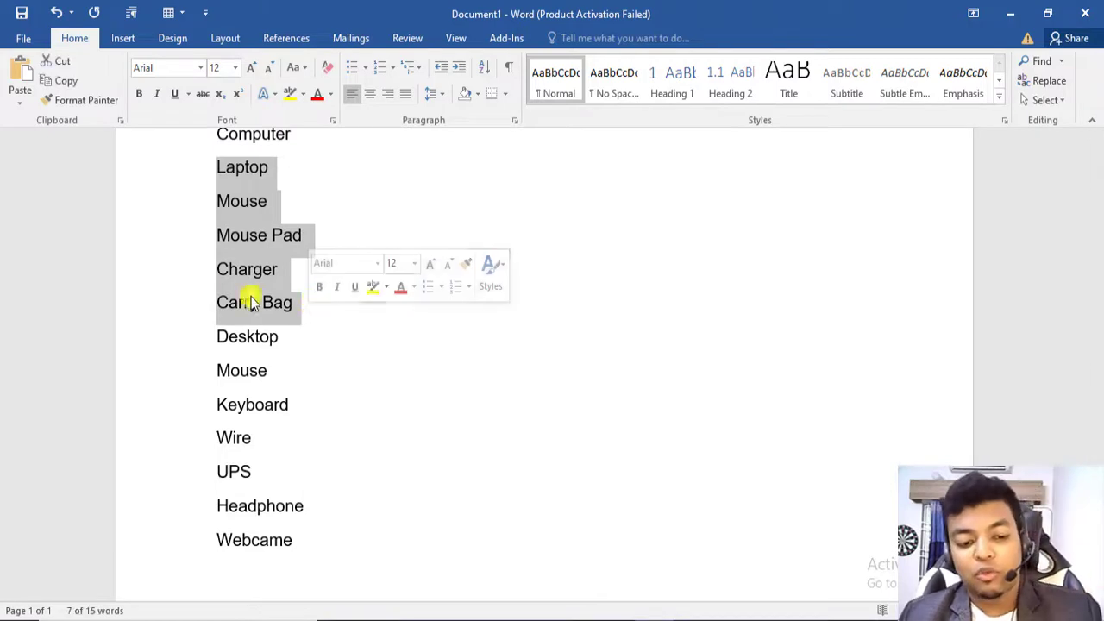
pyautogui.click(283, 235)
# Manually number the Computer line, prefix Laptop with "a", and indent the first Mouse line with spaces.
pyautogui.click(221, 182)
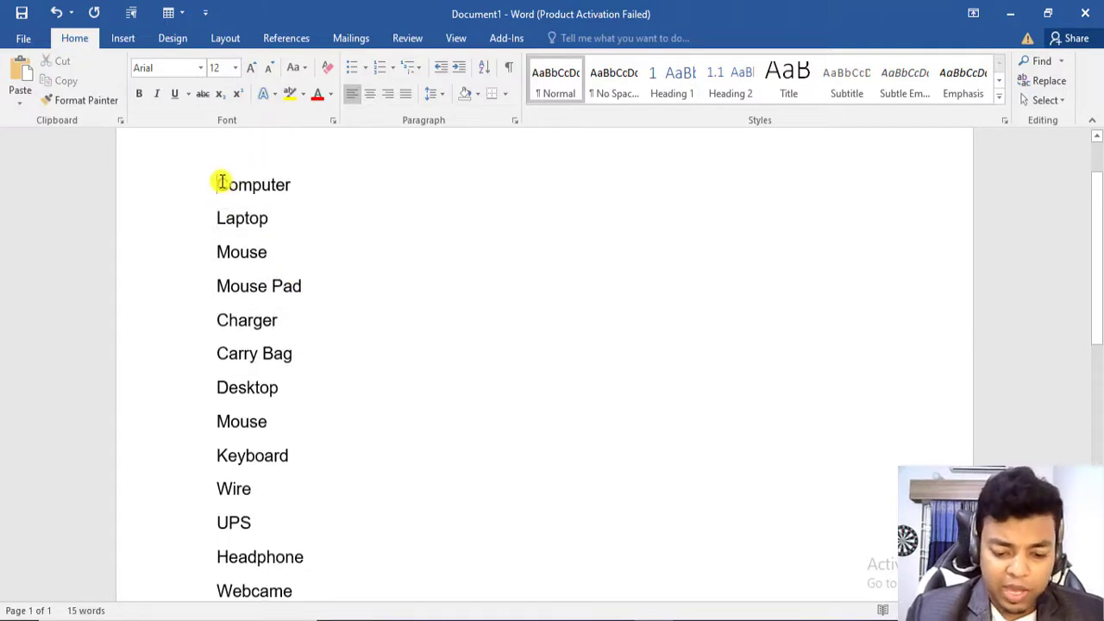
pyautogui.hotkey('ctrl', 'z')
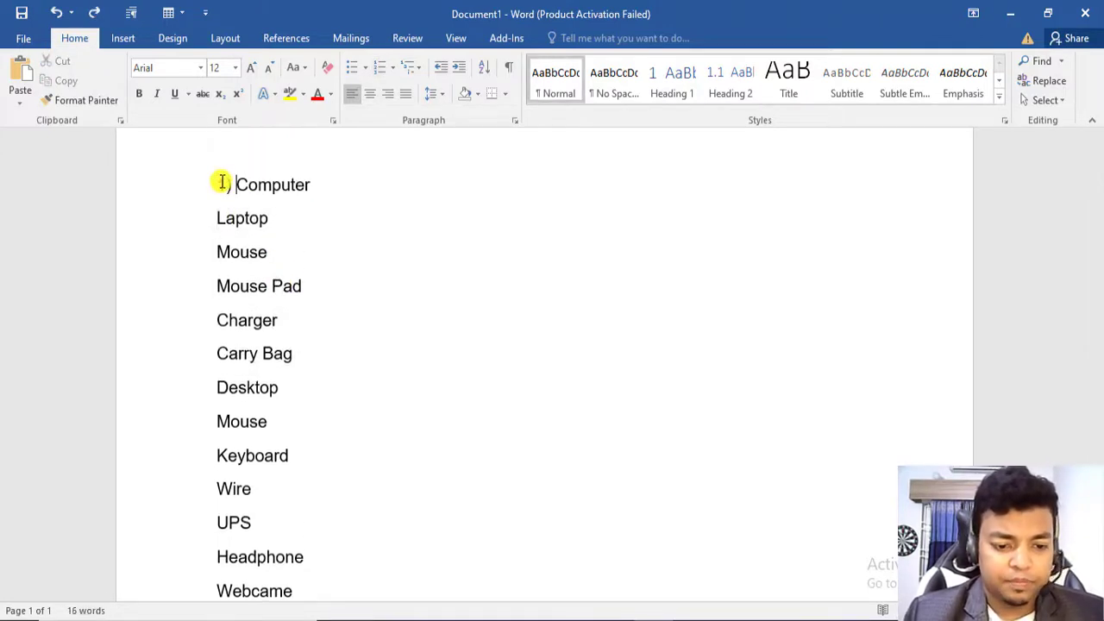
pyautogui.press('Down')
pyautogui.press('Home')
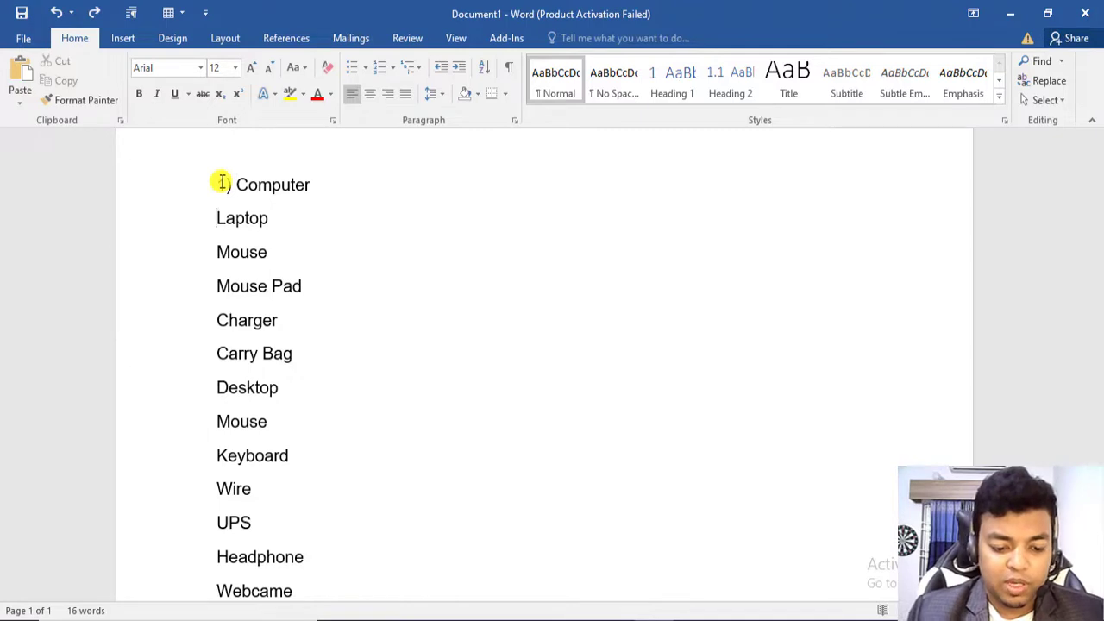
pyautogui.write('a')
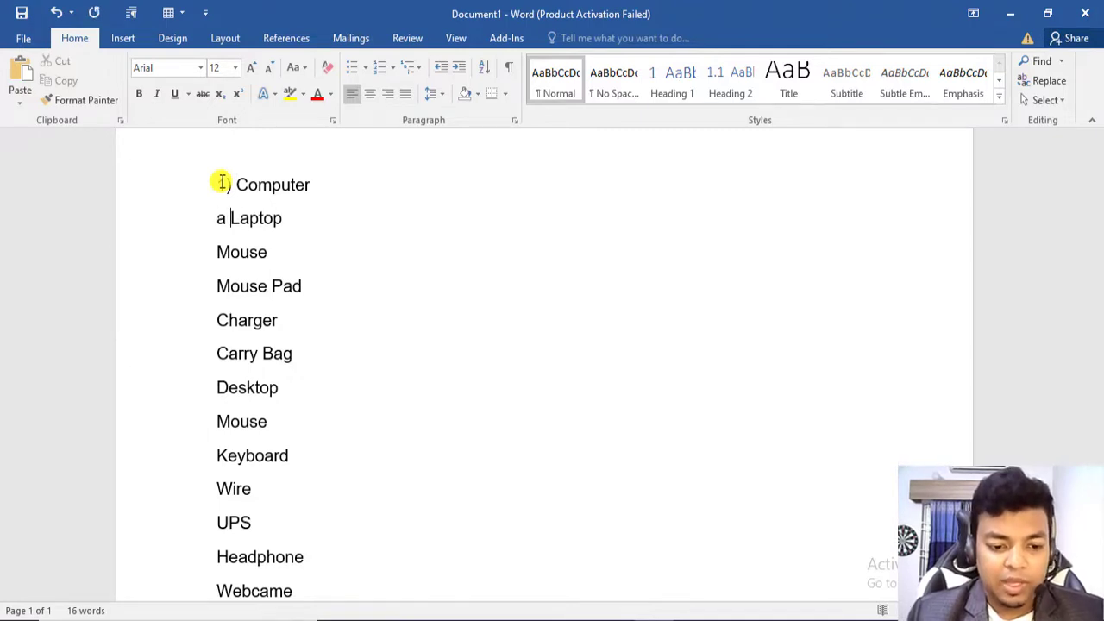
pyautogui.press('Down')
pyautogui.press('Home')
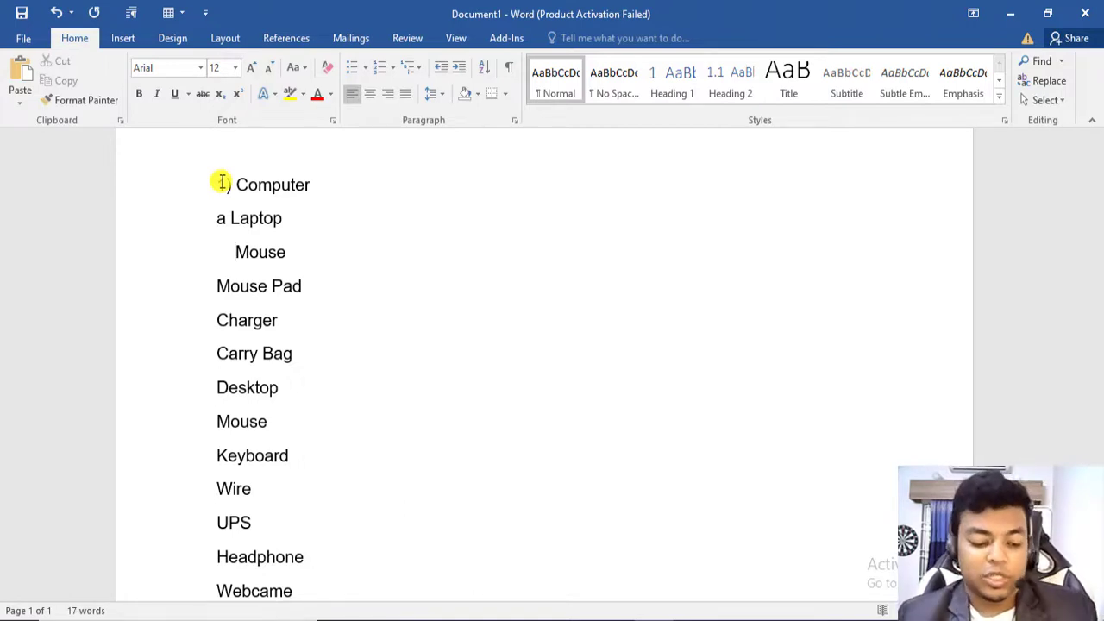
# Remove the manual prefixes from Computer and Laptop and the leading spaces from the first Mouse line.
pyautogui.press('BackSpace')
pyautogui.press('BackSpace')
pyautogui.press('BackSpace')
pyautogui.press('BackSpace')
pyautogui.press('Up')
pyautogui.press('Delete')
pyautogui.press('Delete')
pyautogui.press('Up')
pyautogui.press('Delete')
pyautogui.press('Delete')
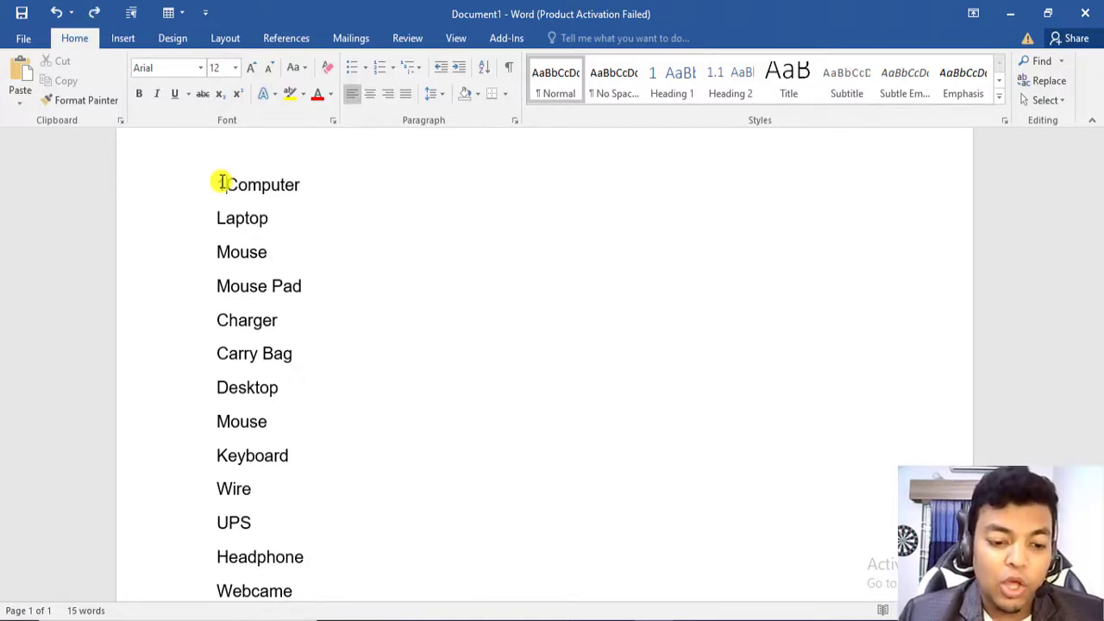
pyautogui.press('Delete')
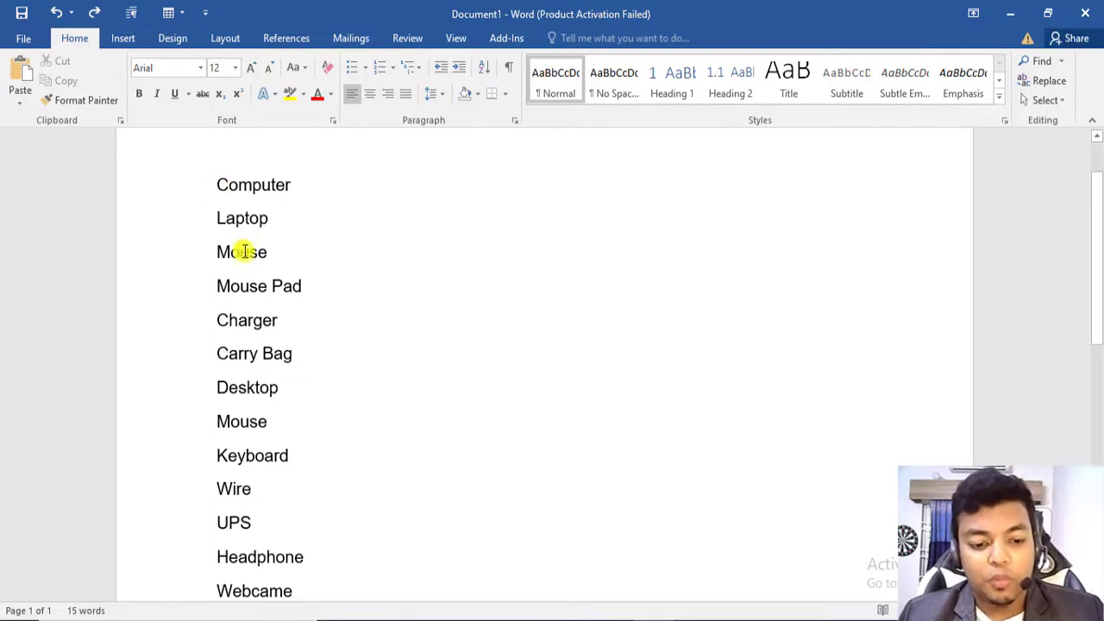
# Format the lines from Laptop through Webcame as a list with round bullets, leaving Computer as plain text.
pyautogui.moveTo(217, 215); pyautogui.dragTo(296, 527)
pyautogui.scroll(2, 320, 197)
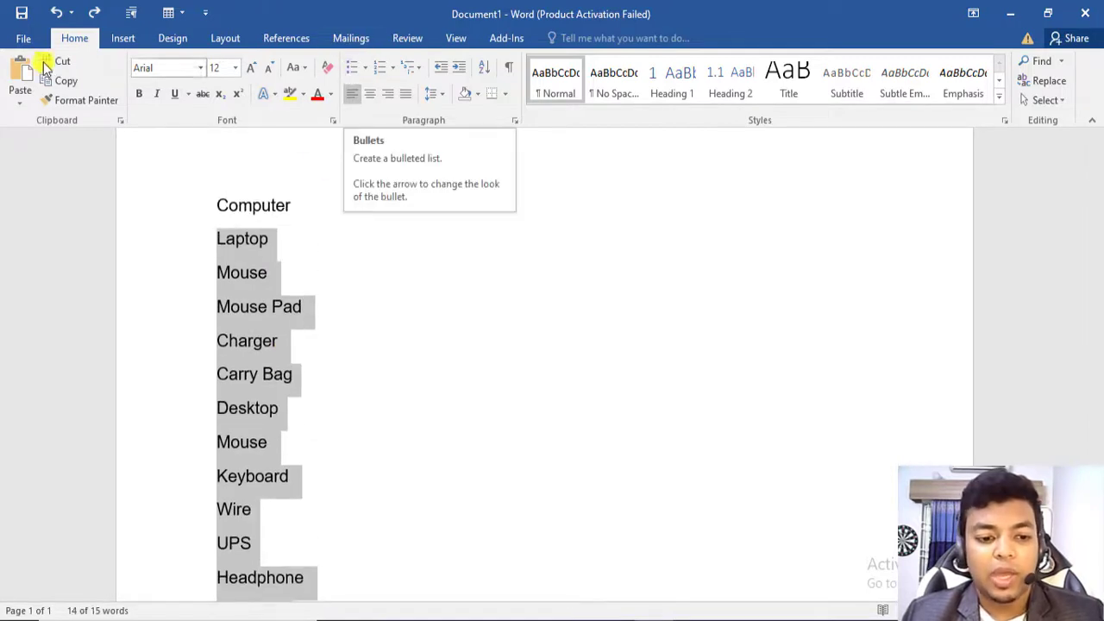
pyautogui.click(355, 69)
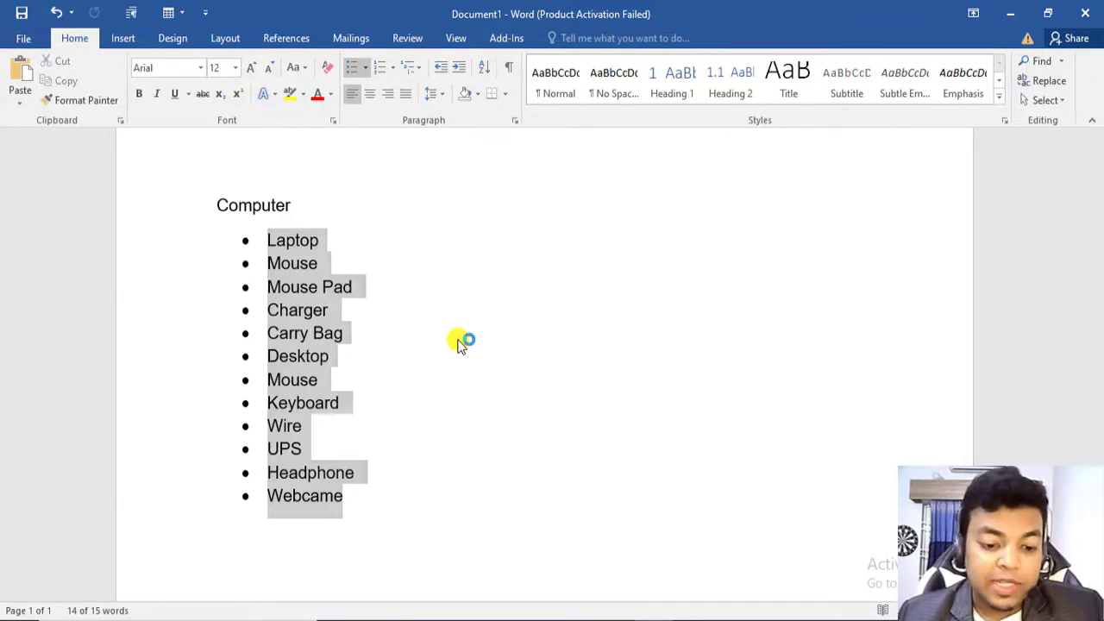
pyautogui.click(457, 342)
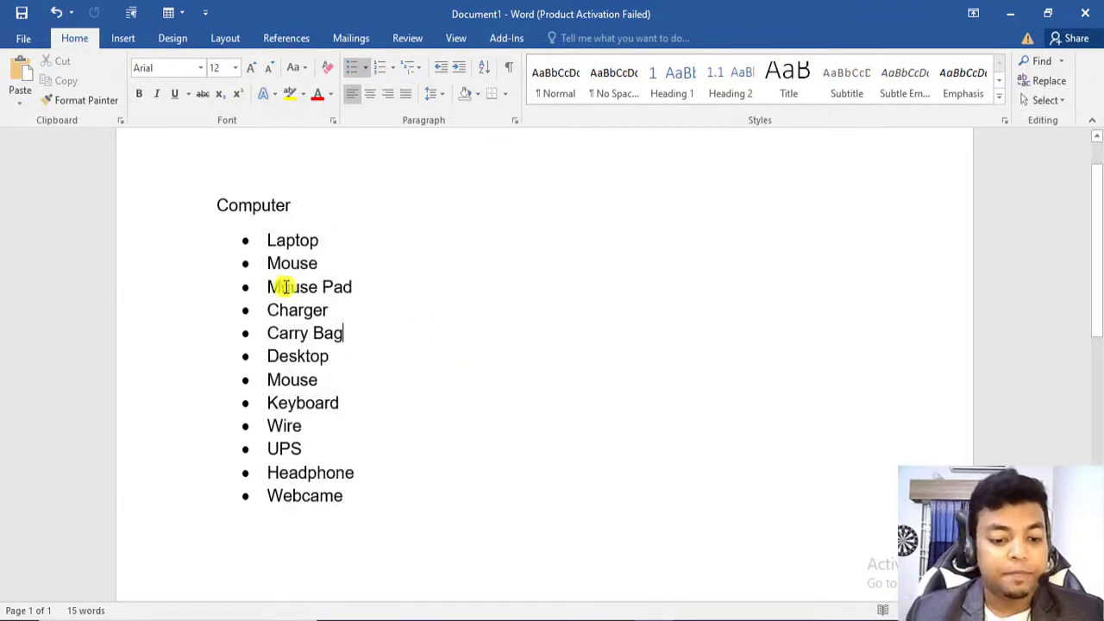
# Demote Mouse, Mouse Pad, Charger and Carry Bag to second-level bullets under Laptop.
pyautogui.click(269, 241)
pyautogui.click(269, 287)
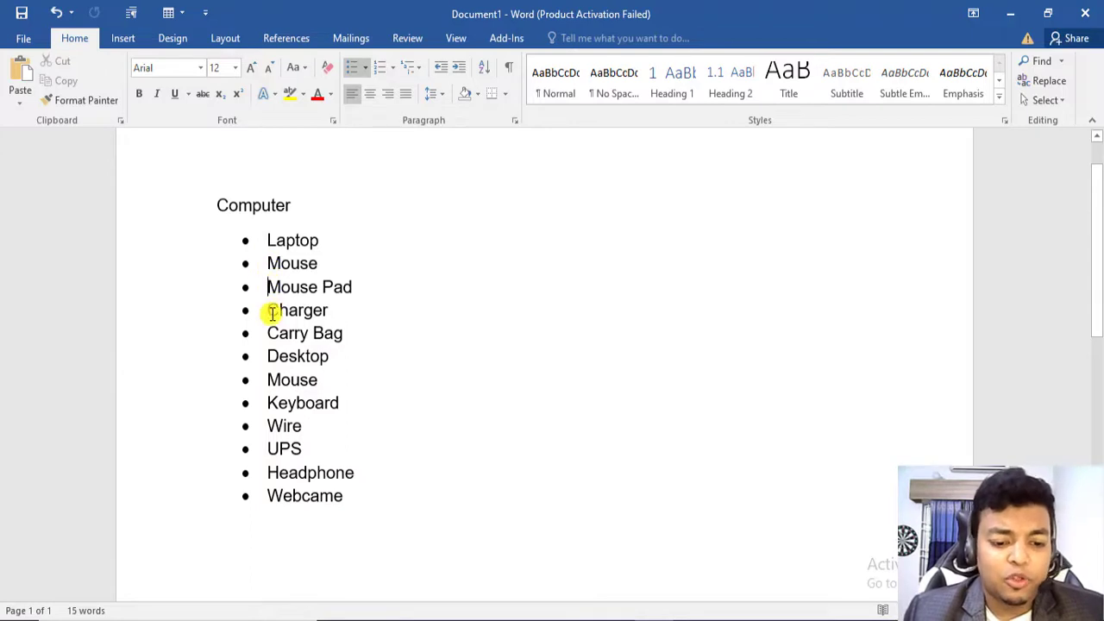
pyautogui.click(271, 311)
pyautogui.click(270, 333)
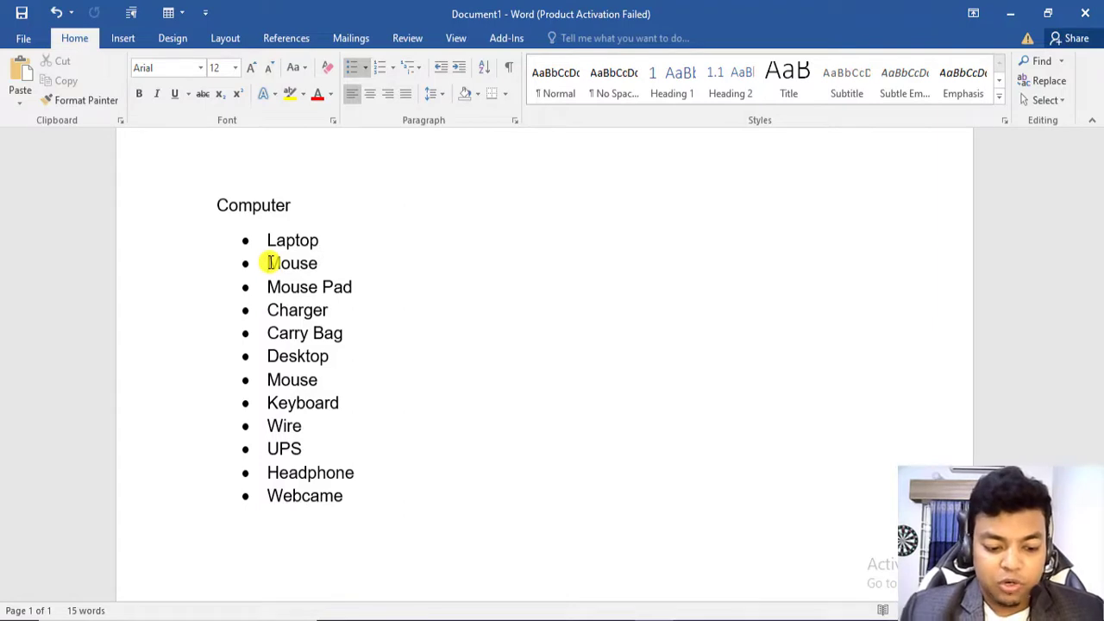
pyautogui.press('Tab')
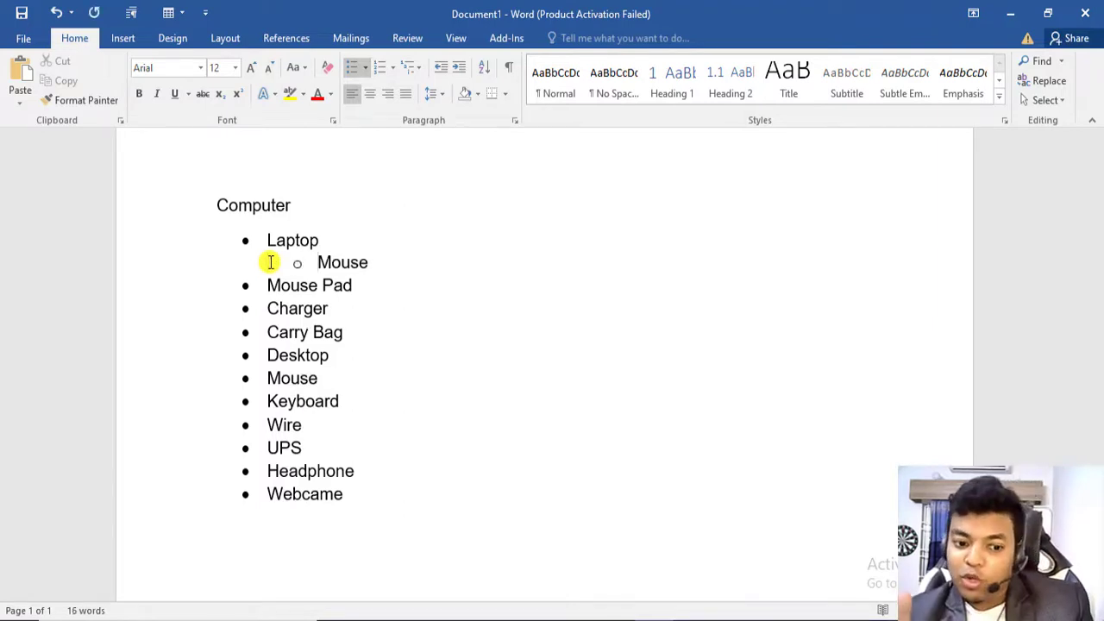
pyautogui.click(281, 231)
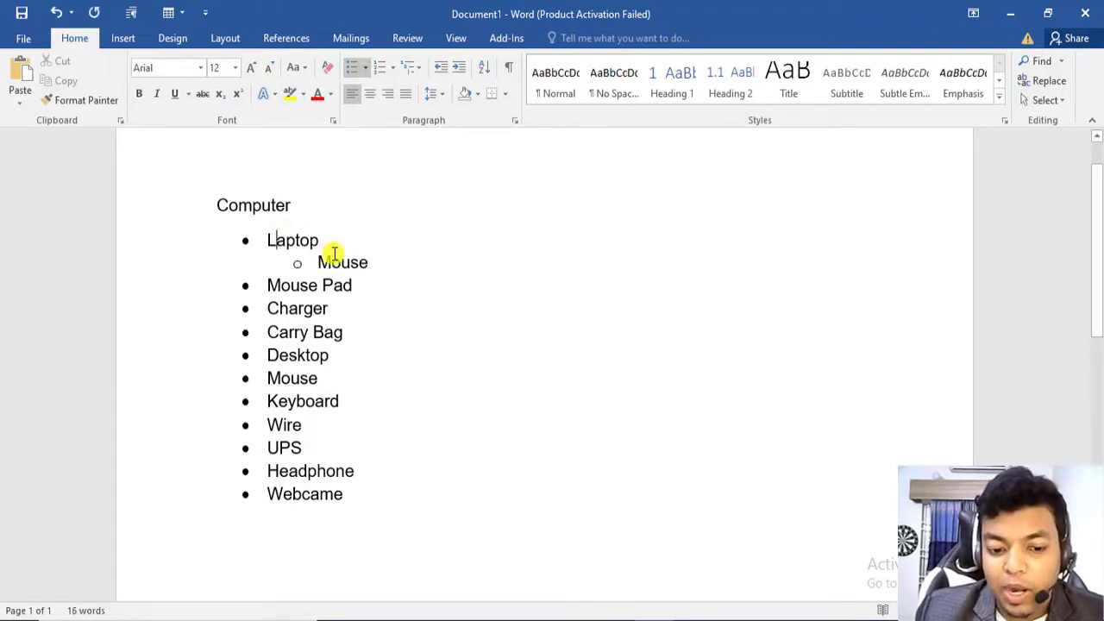
pyautogui.click(335, 254)
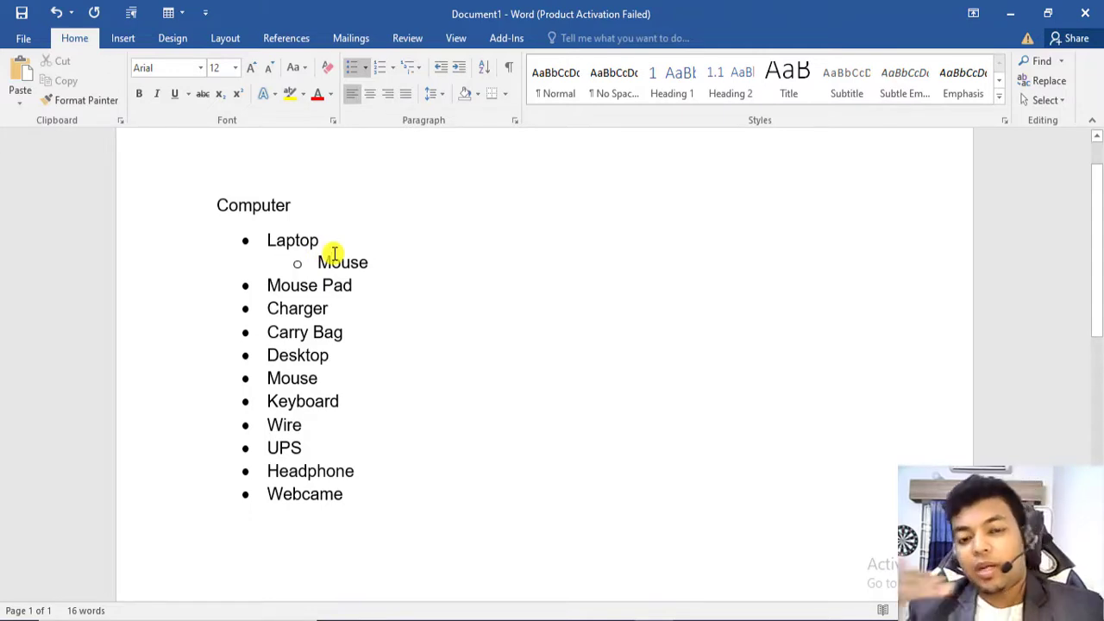
pyautogui.click(272, 286)
pyautogui.press('Tab')
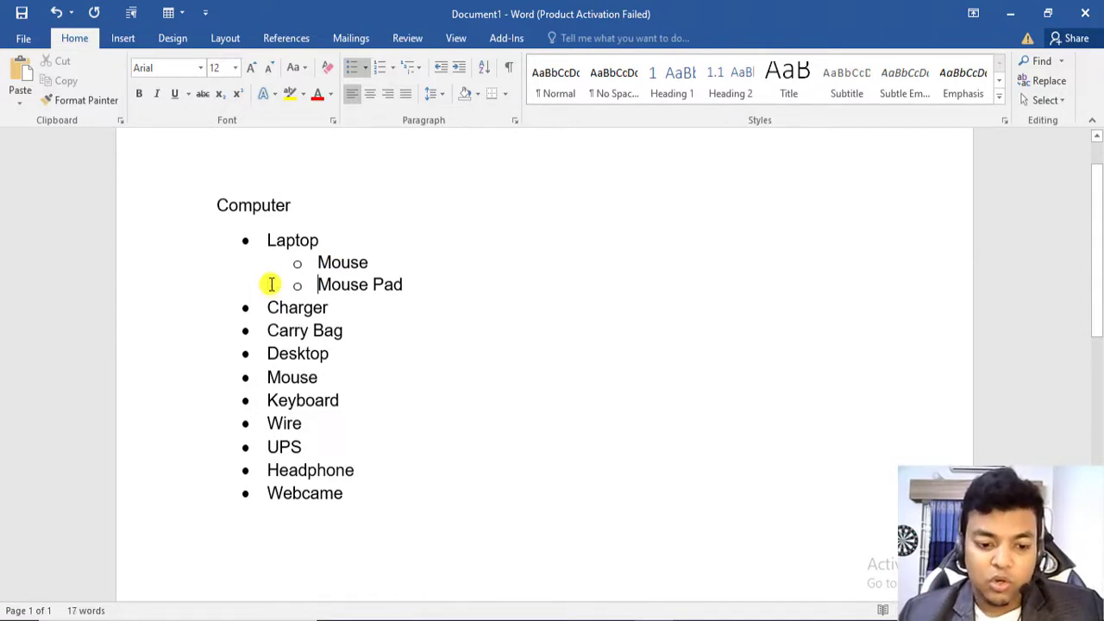
pyautogui.click(269, 307)
pyautogui.press('Tab')
pyautogui.click(269, 328)
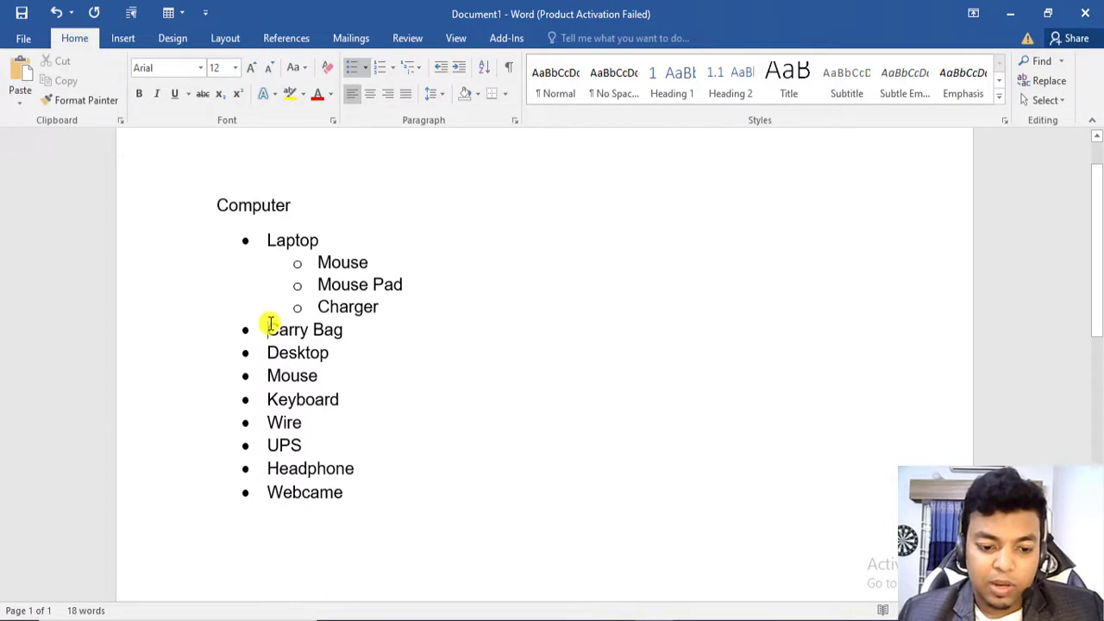
pyautogui.press('Tab')
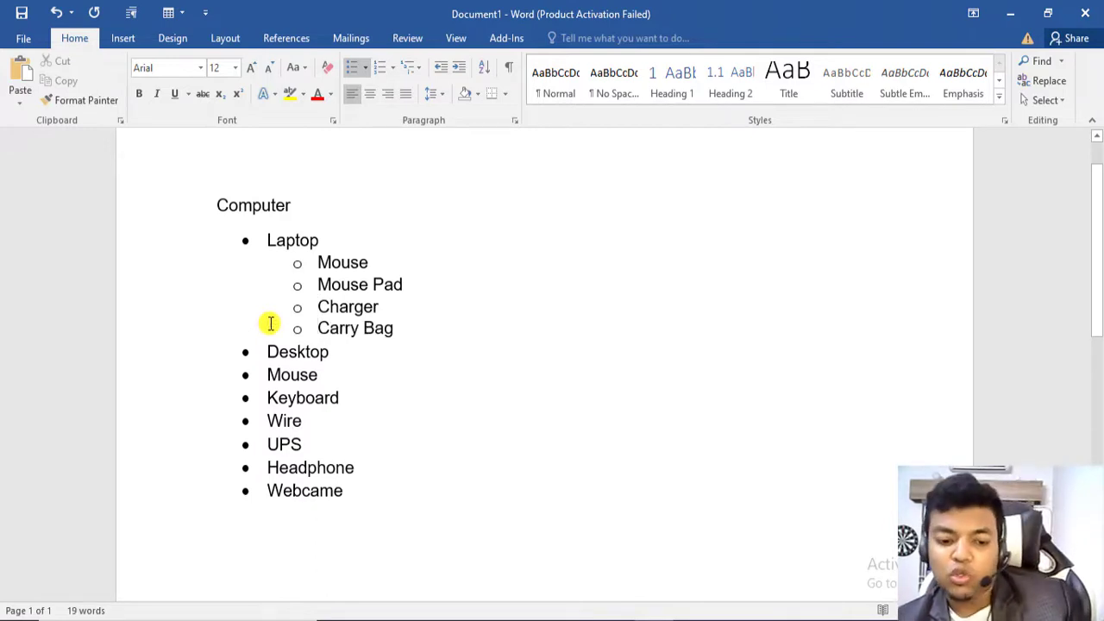
pyautogui.click(269, 242)
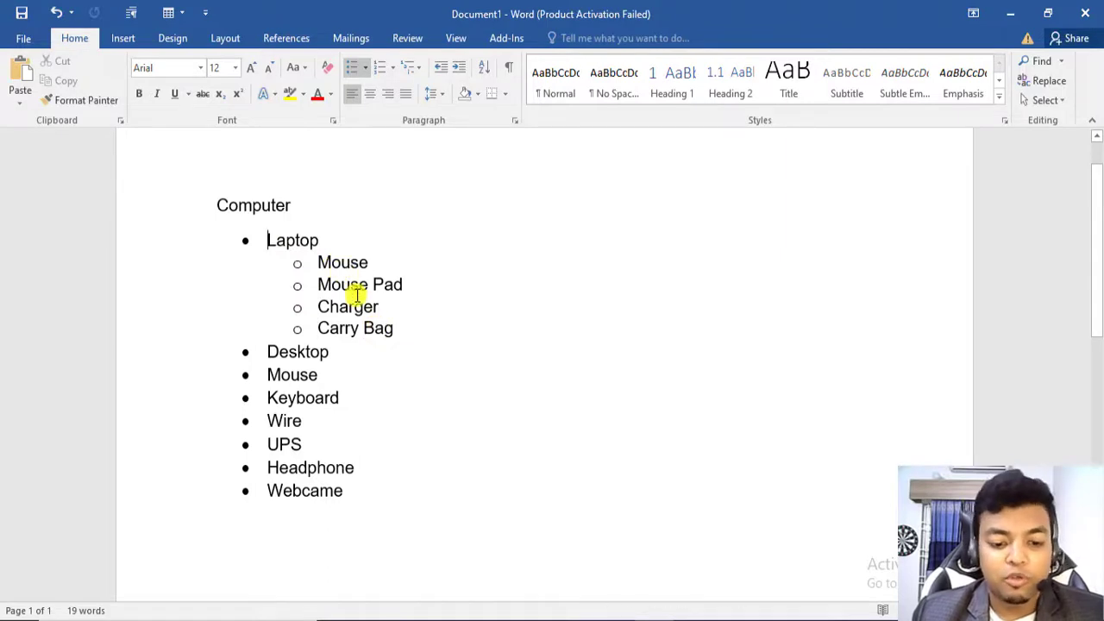
# Demote Mouse, Keyboard, Wire, UPS, Headphone and Webcame to second-level bullets under Desktop.
pyautogui.click(270, 374)
pyautogui.press('Tab')
pyautogui.click(269, 397)
pyautogui.press('Tab')
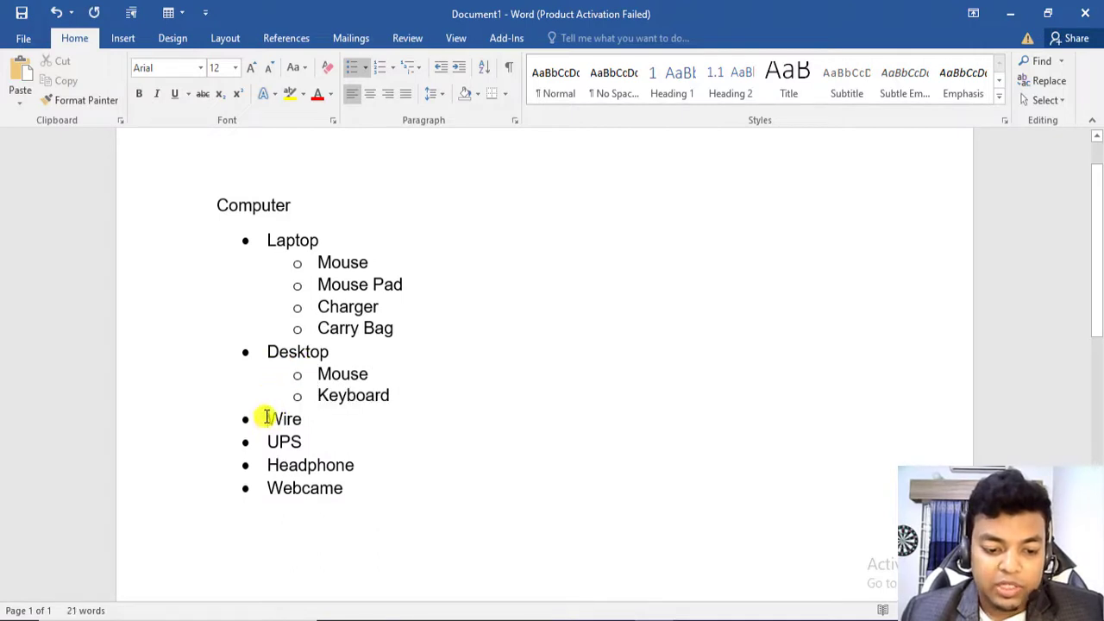
pyautogui.click(268, 418)
pyautogui.press('Tab')
pyautogui.click(270, 439)
pyautogui.press('Tab')
pyautogui.click(268, 463)
pyautogui.press('Tab')
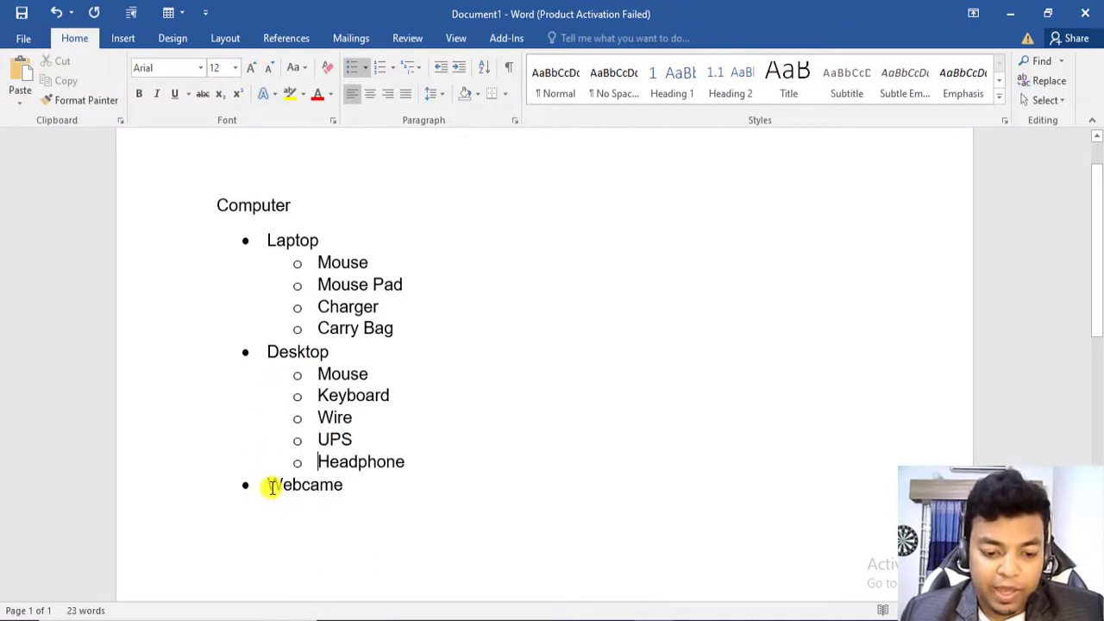
pyautogui.click(270, 485)
pyautogui.press('Tab')
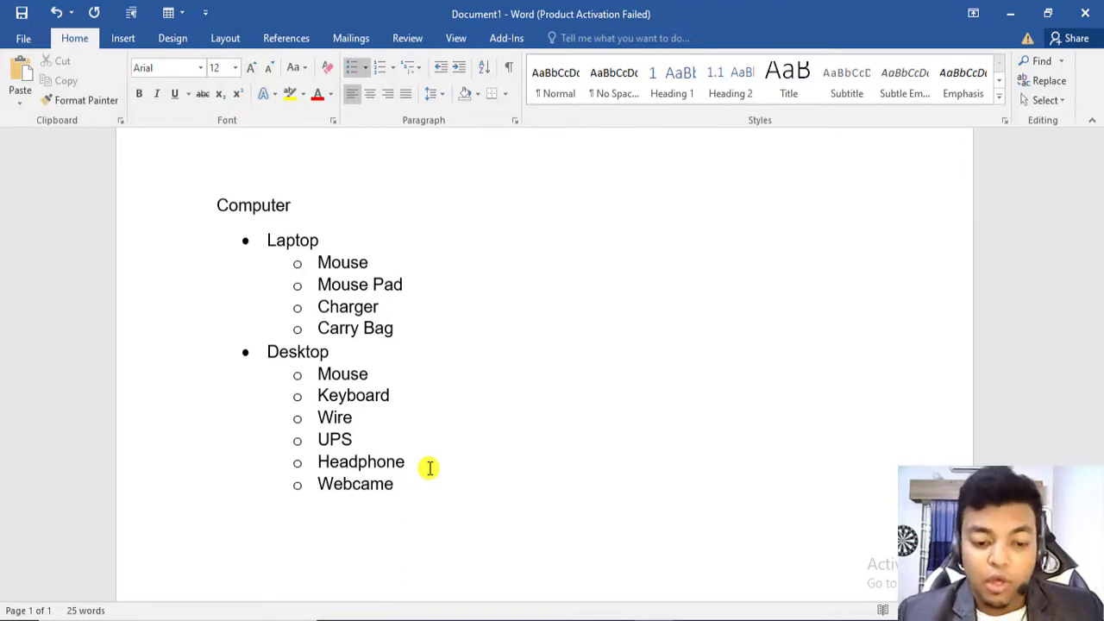
# Remove the bullets from all list lines, Laptop through Webcame, by setting the bullet style to None.
pyautogui.moveTo(399, 484); pyautogui.dragTo(242, 245)
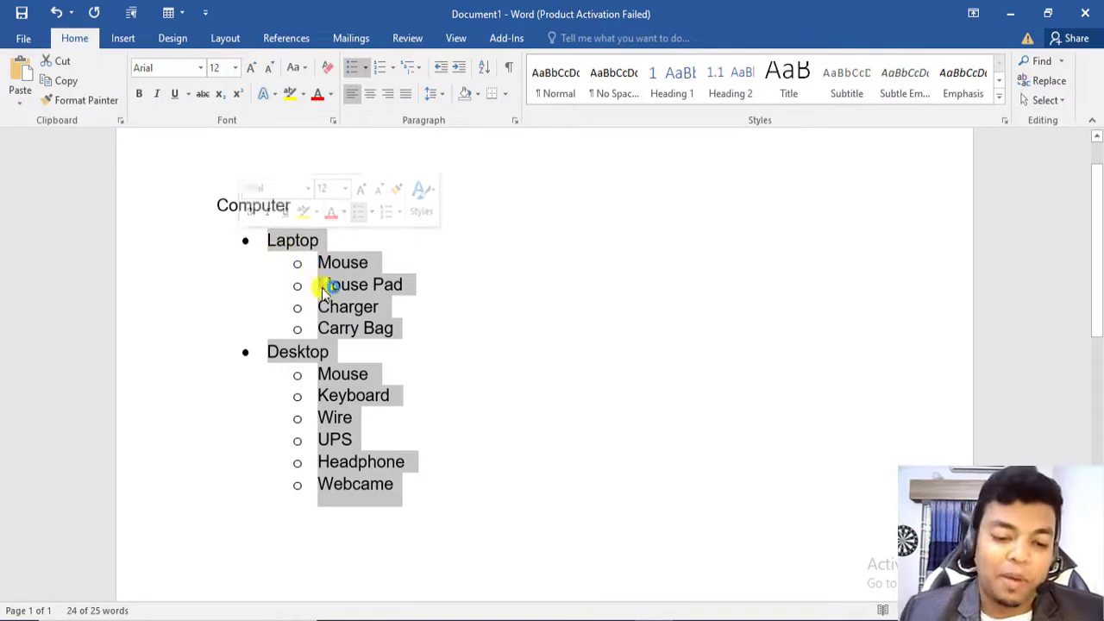
pyautogui.click(250, 241)
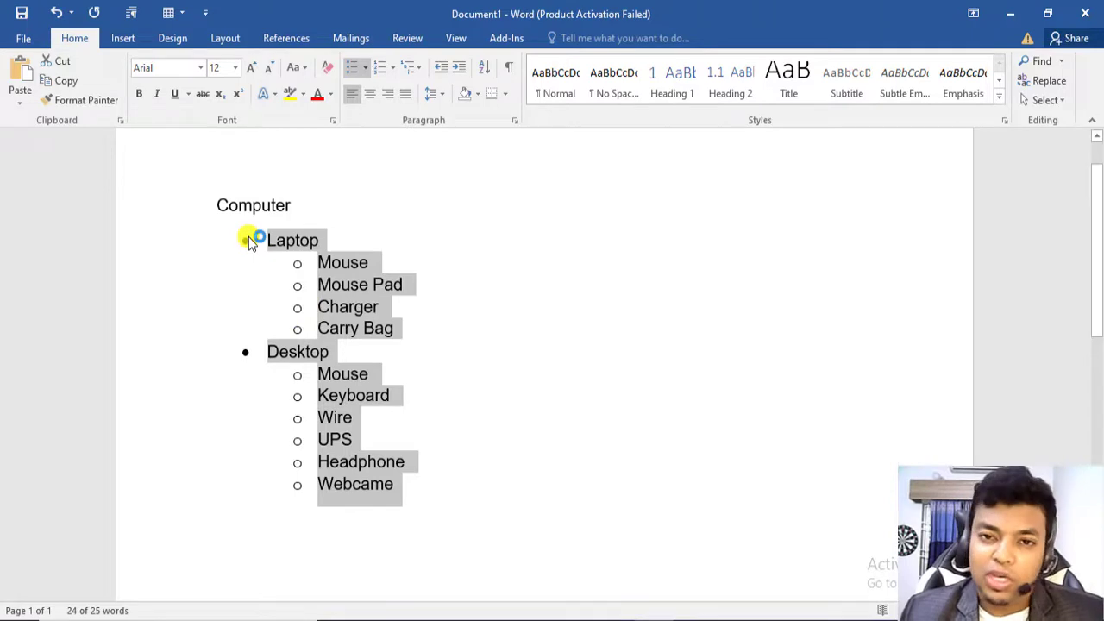
pyautogui.click(366, 67)
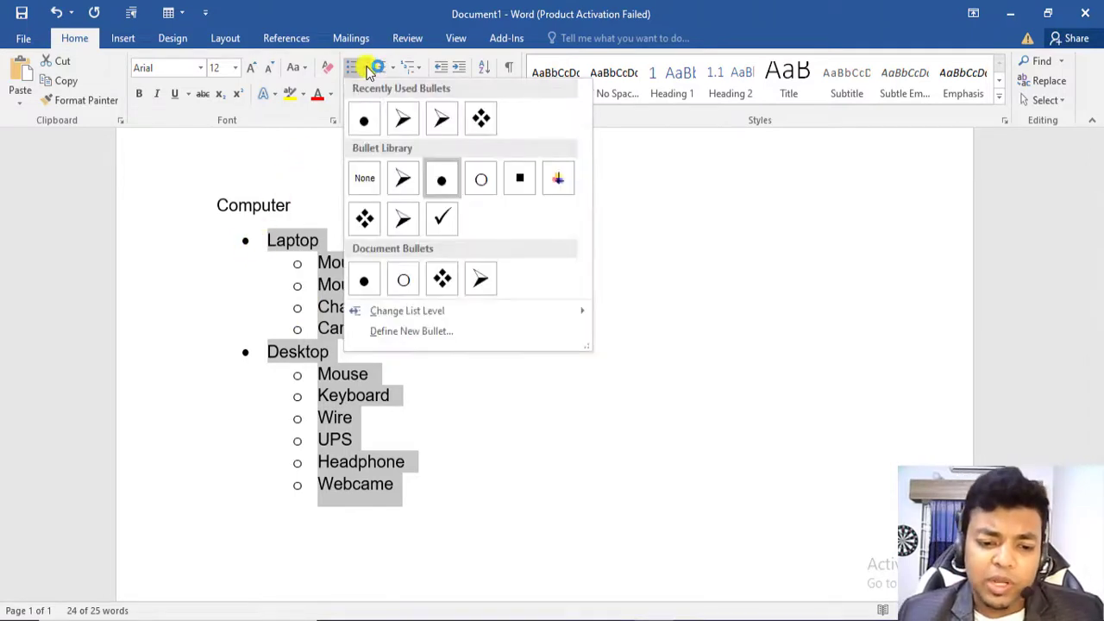
pyautogui.click(363, 181)
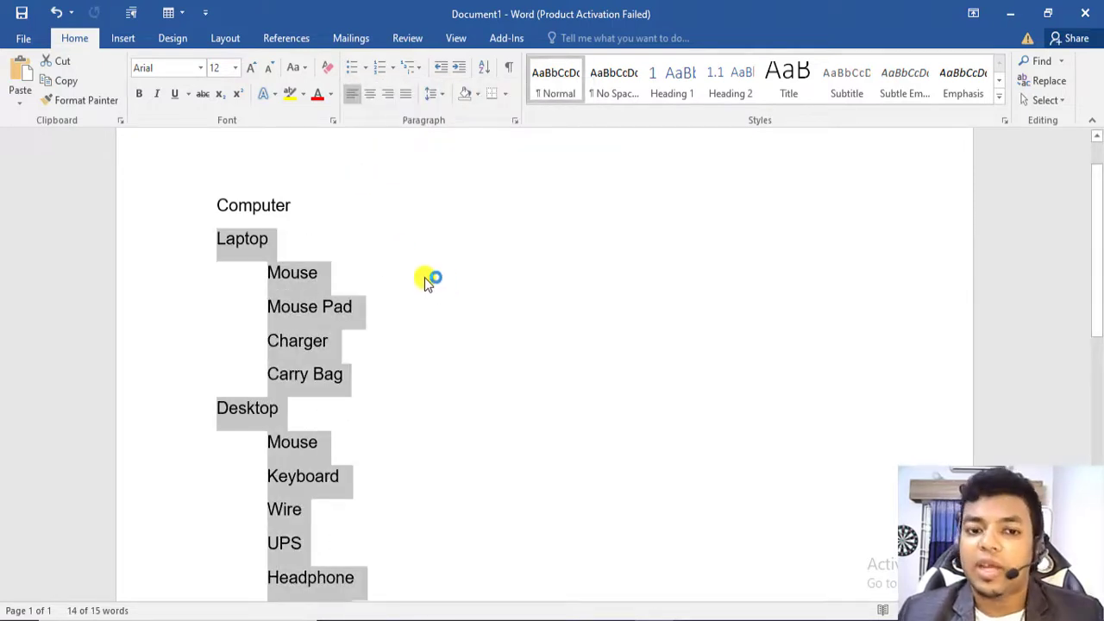
# Apply the four-diamond bullet style to the lines from Laptop through Webcame.
pyautogui.click(362, 68)
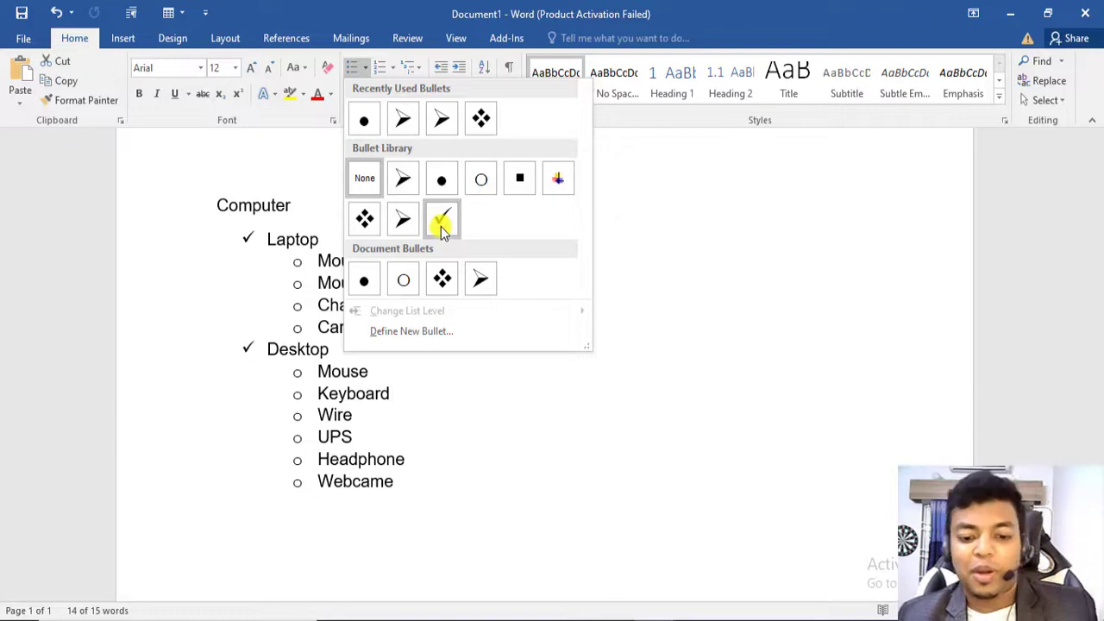
pyautogui.click(441, 276)
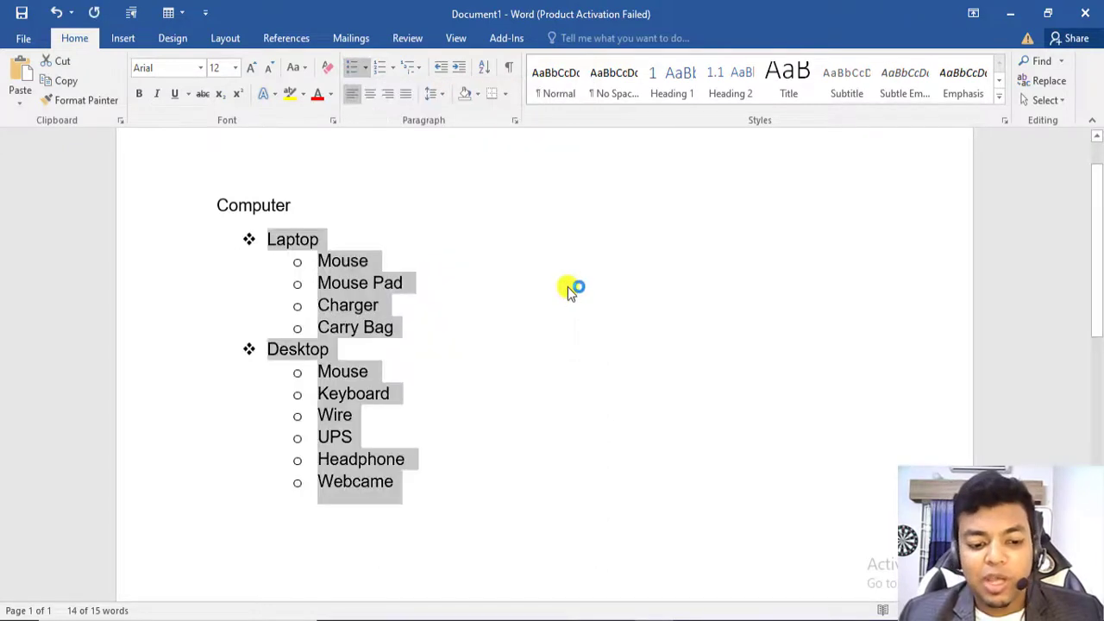
pyautogui.click(567, 287)
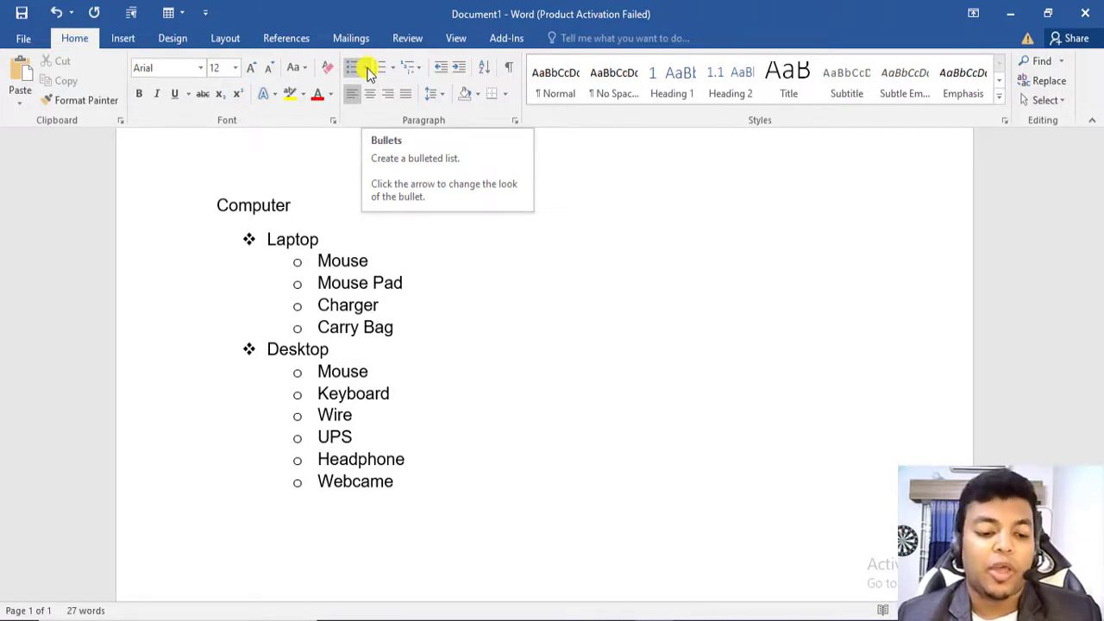
pyautogui.click(358, 260)
# Convert the lines from Laptop through Webcame to a numbered list with 1., 2. main items and a., b. sub-items.
pyautogui.moveTo(398, 493); pyautogui.dragTo(245, 248)
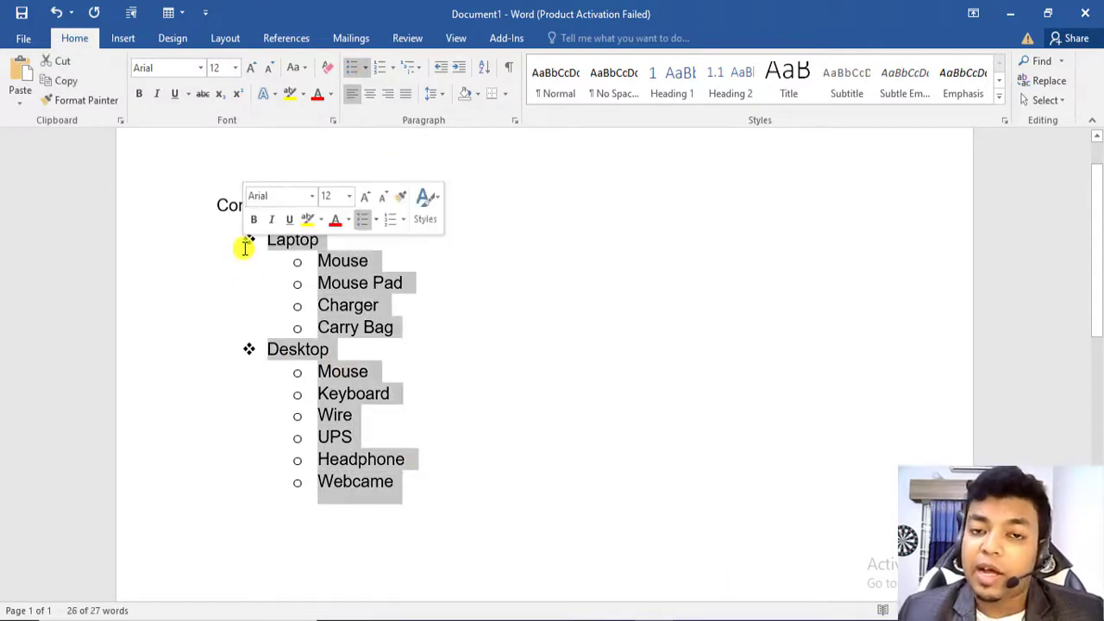
pyautogui.click(385, 71)
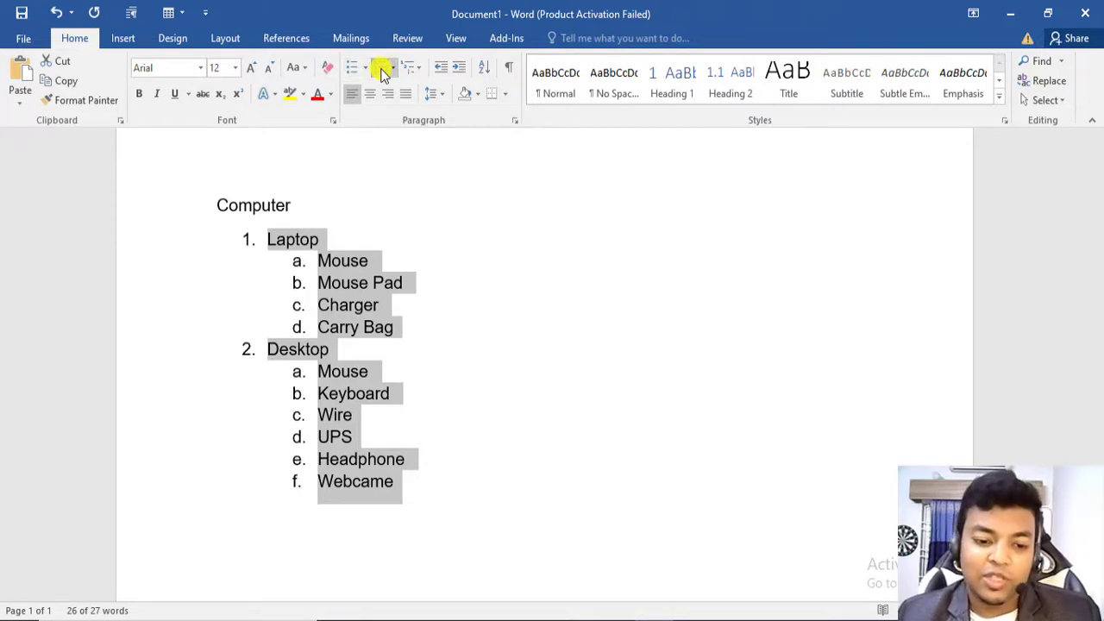
pyautogui.click(336, 262)
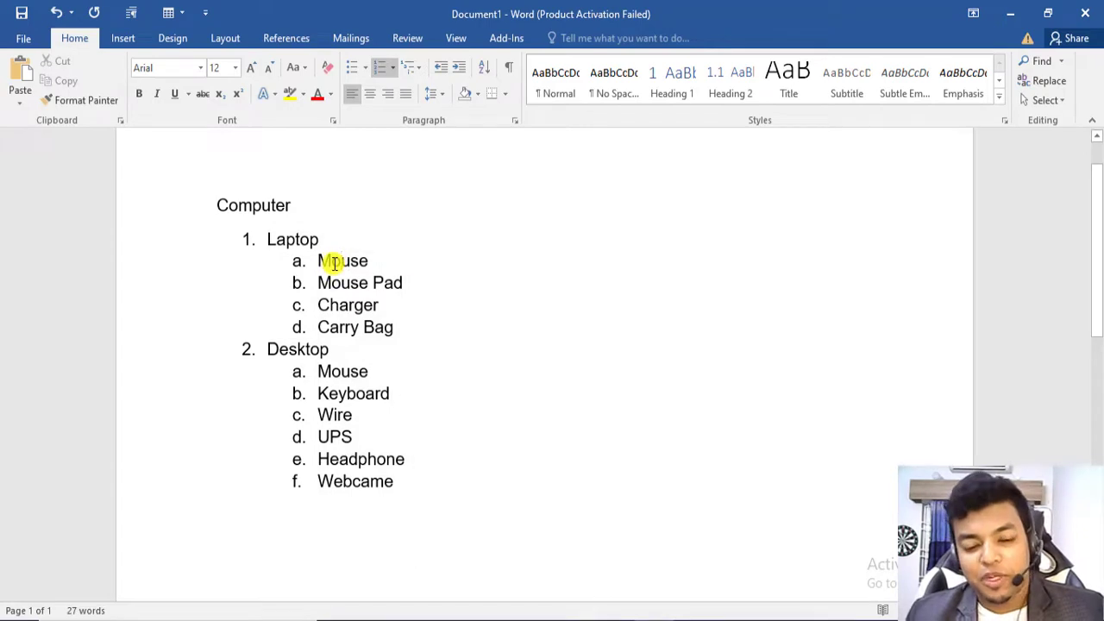
pyautogui.moveTo(249, 236); pyautogui.dragTo(330, 237)
pyautogui.click(362, 258)
pyautogui.hotkey('ctrl', 'z')
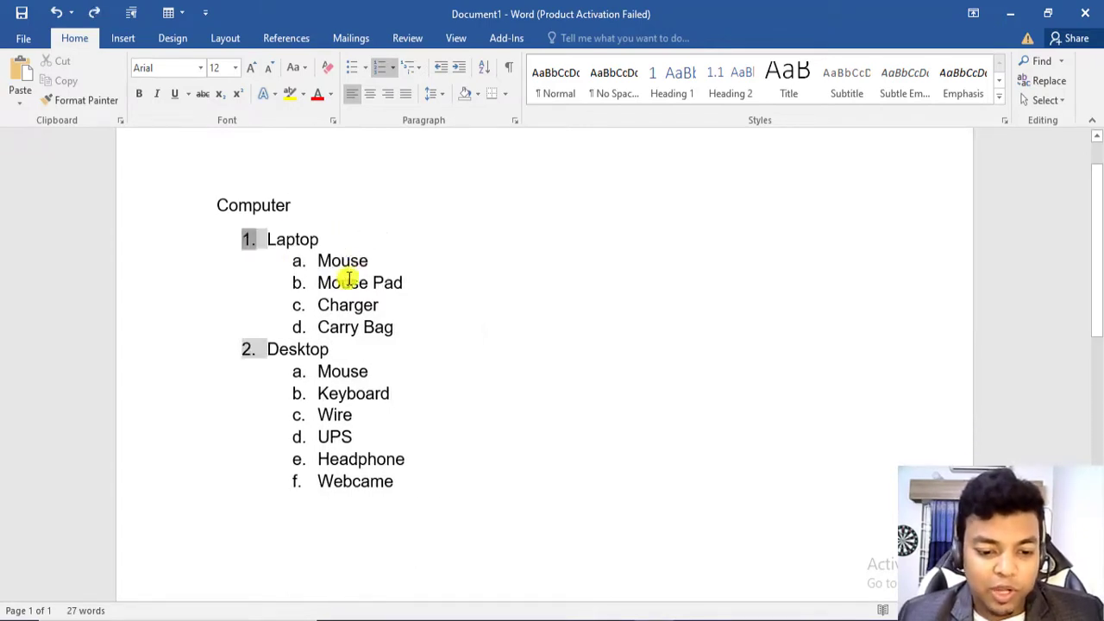
pyautogui.click(343, 281)
pyautogui.click(301, 282)
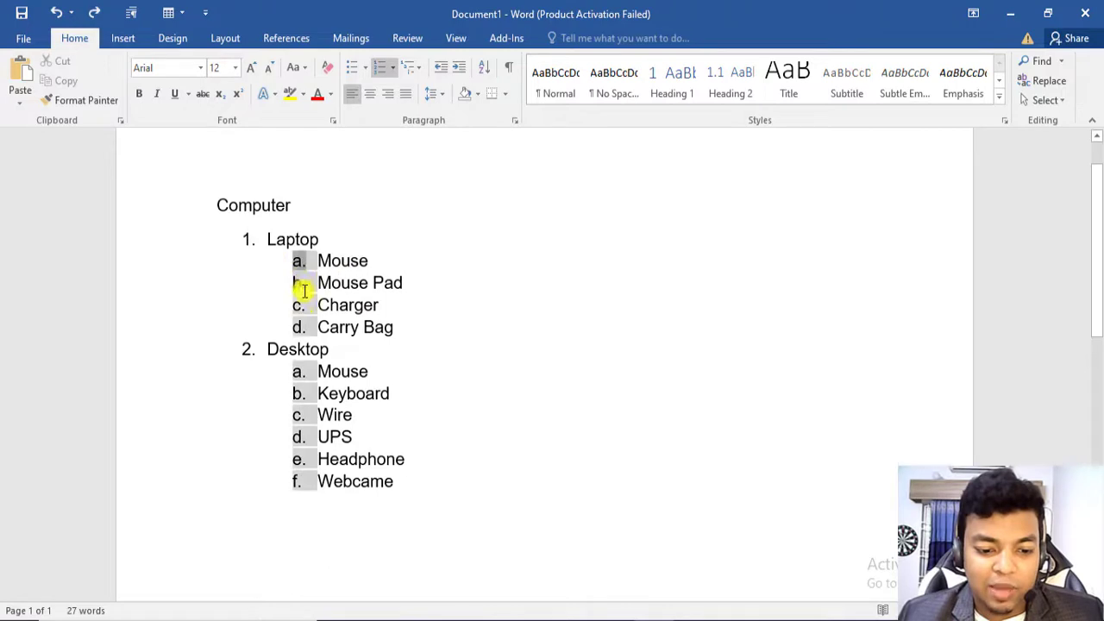
pyautogui.click(576, 424)
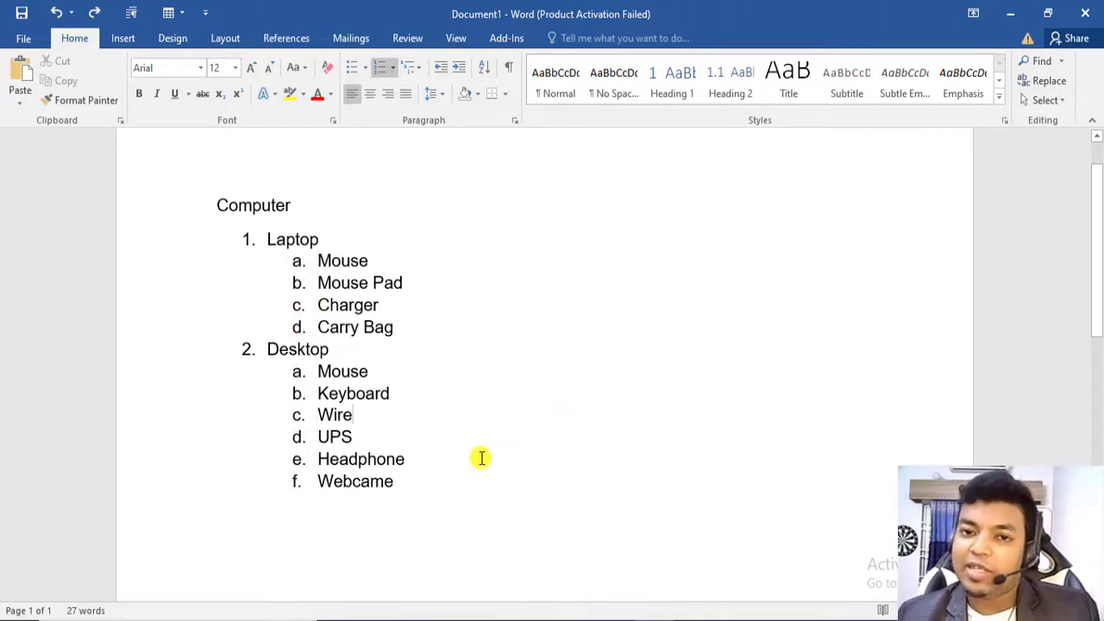
# Change the numbering of Laptop and Desktop to uppercase Roman numerals (I., II., III.).
pyautogui.moveTo(436, 483); pyautogui.dragTo(242, 238)
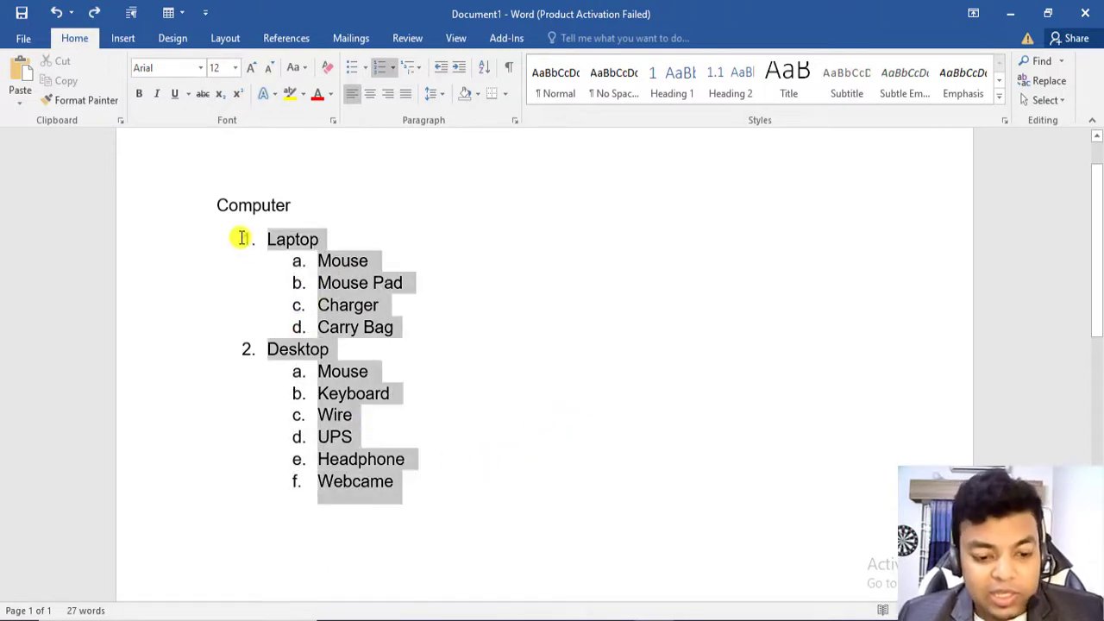
pyautogui.click(394, 69)
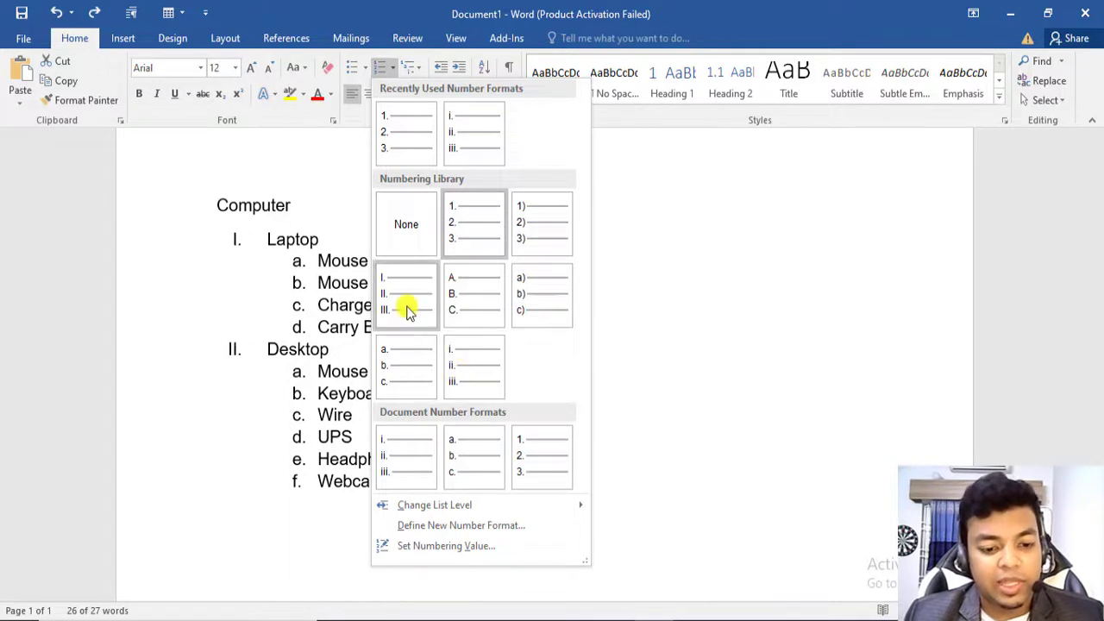
pyautogui.press('Escape')
pyautogui.click(579, 464)
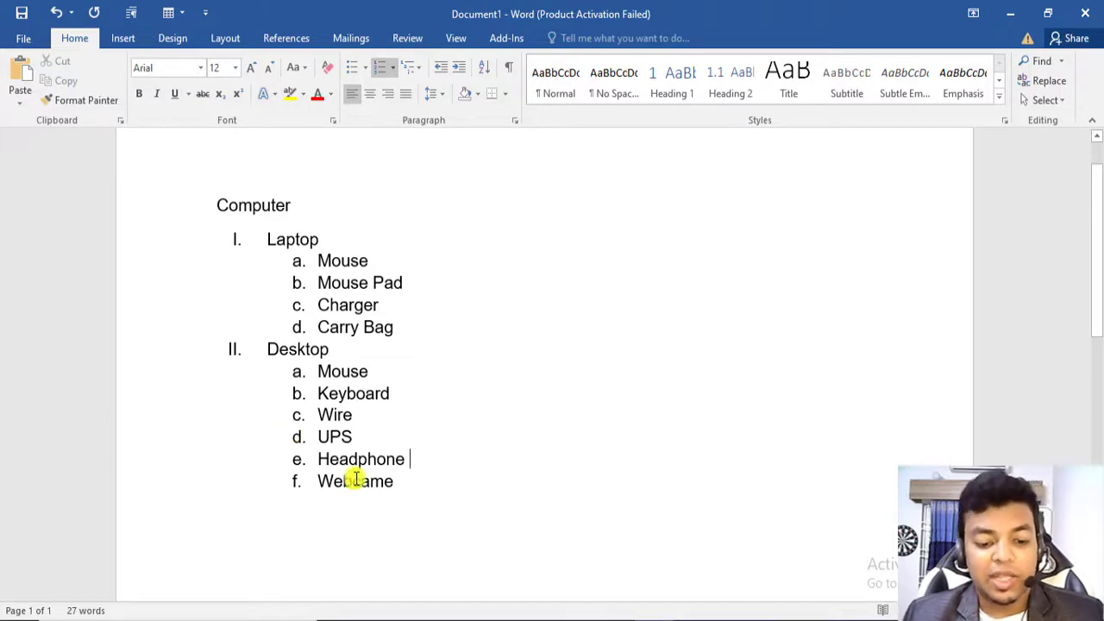
# Apply the 1., 1.1., 1.1.1. multilevel list format to the lines from Laptop through Webcame.
pyautogui.moveTo(419, 488); pyautogui.dragTo(233, 242)
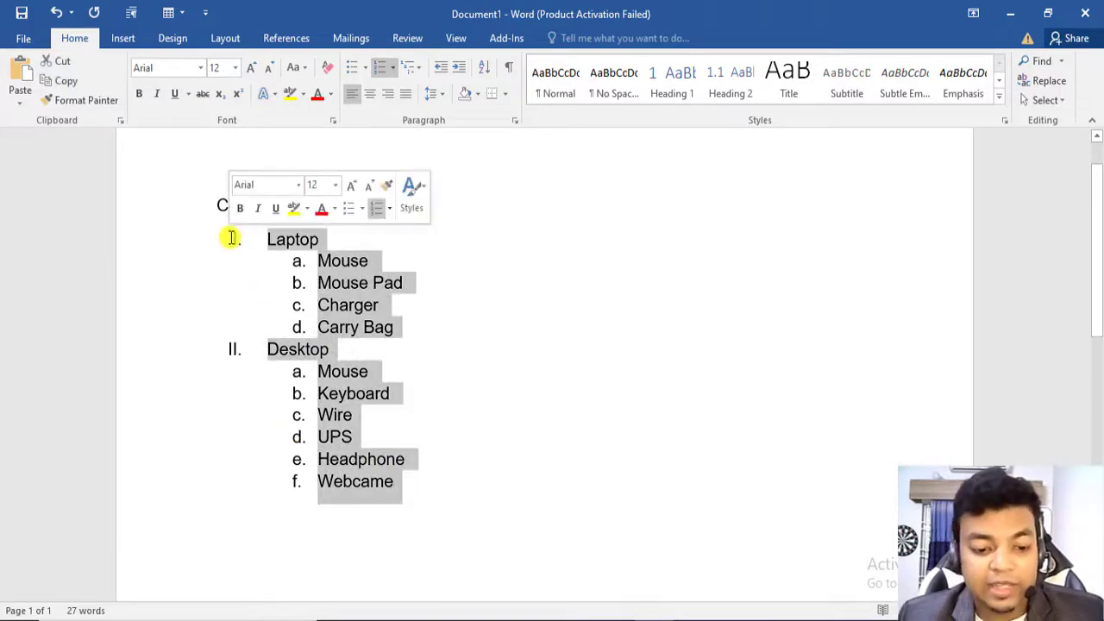
pyautogui.click(420, 69)
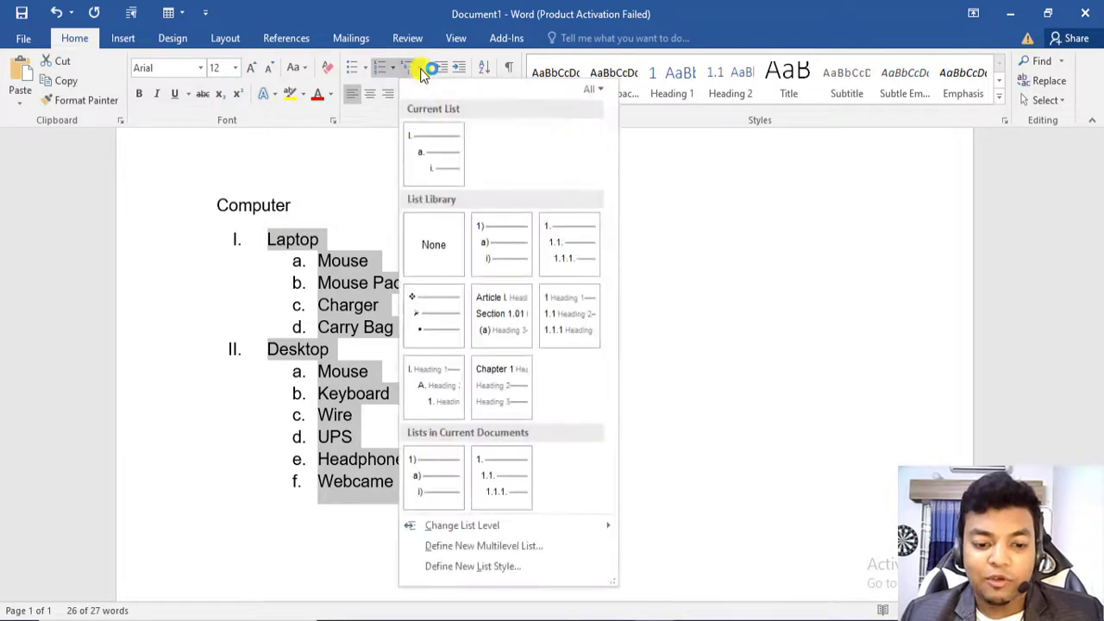
pyautogui.click(565, 250)
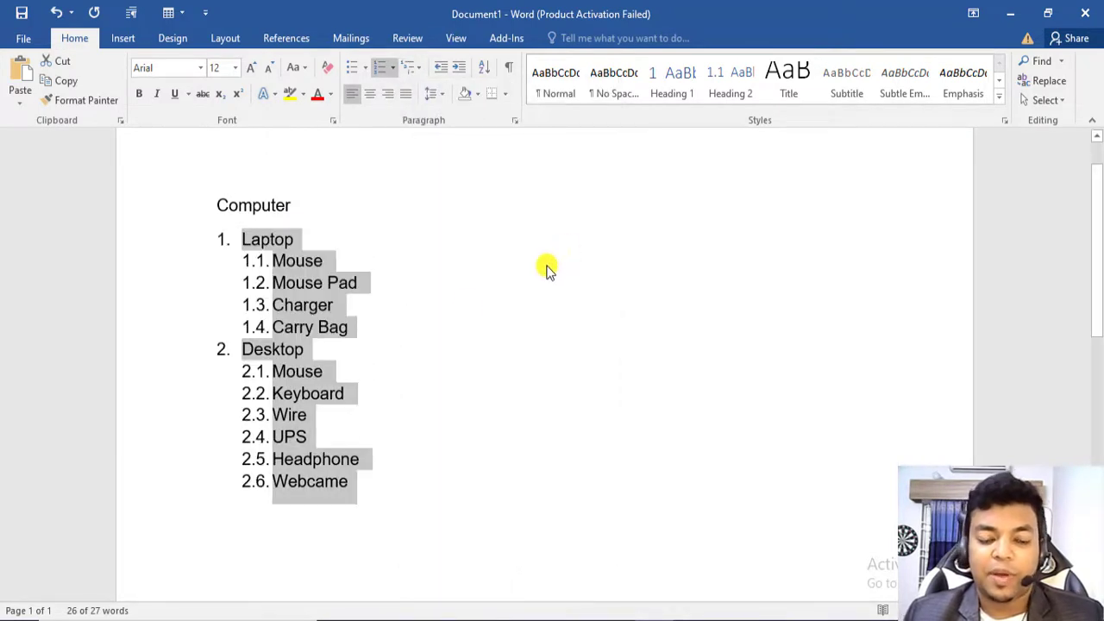
pyautogui.click(438, 314)
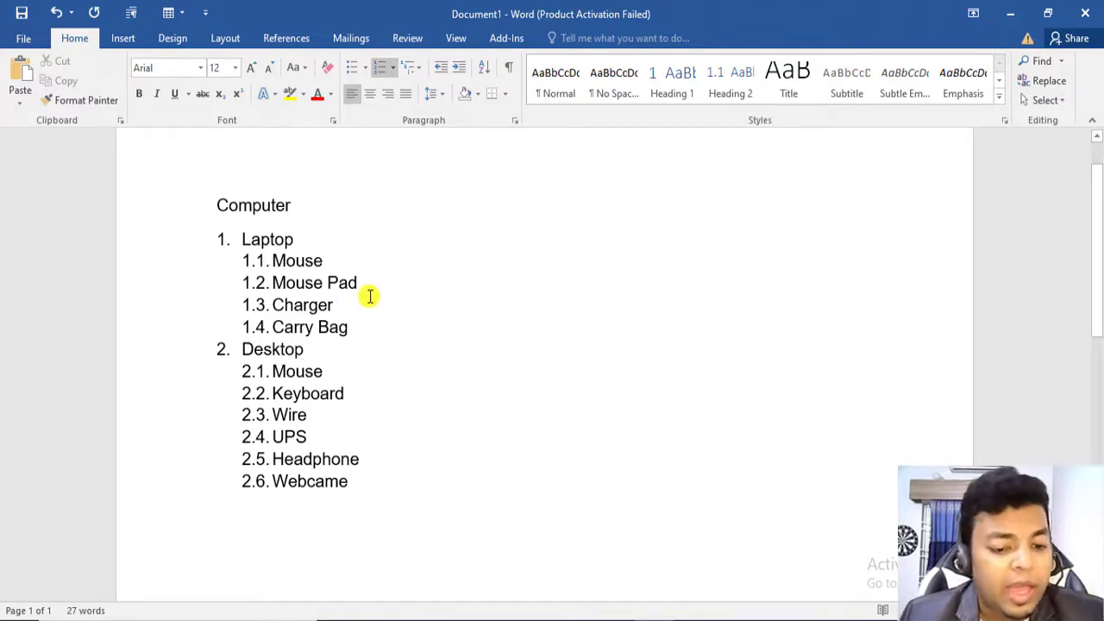
pyautogui.click(251, 239)
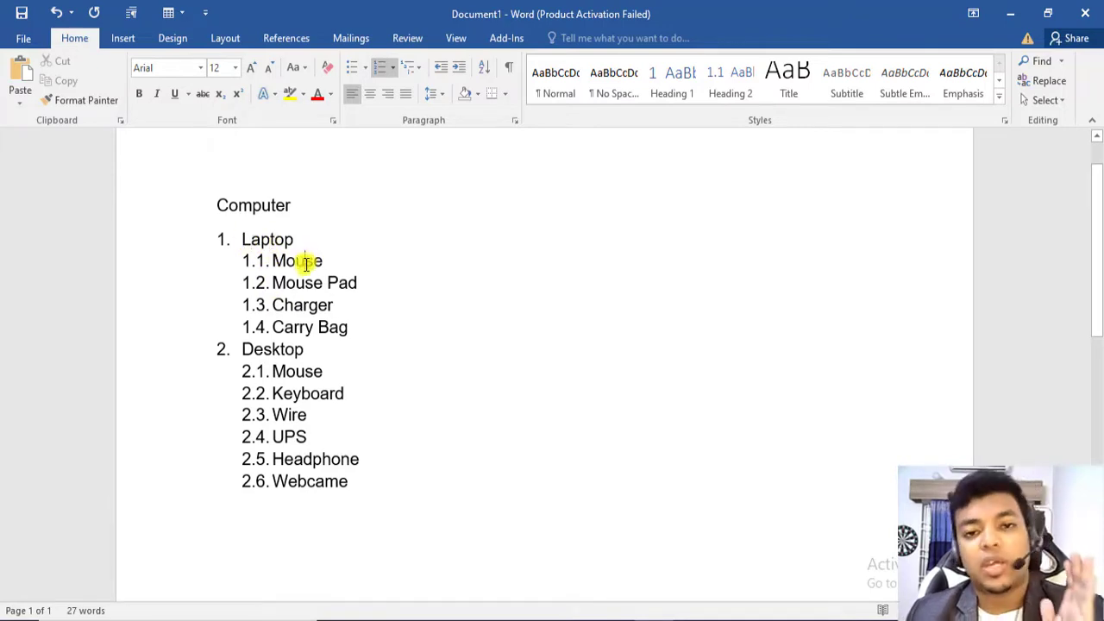
pyautogui.click(305, 261)
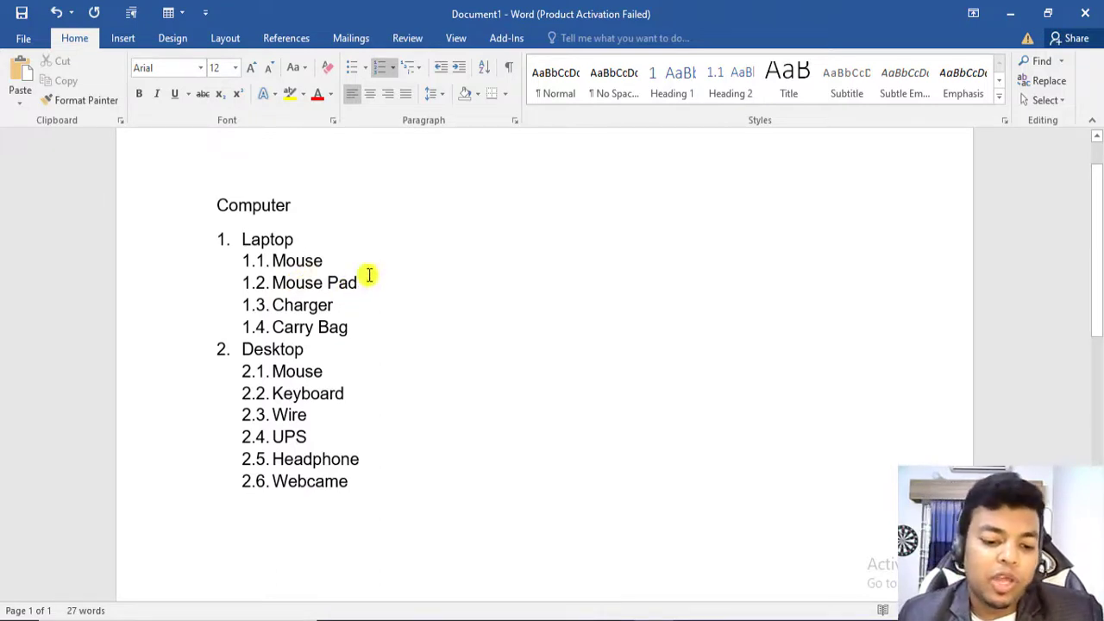
# Replace the Mouse Pad item under Laptop with Asus.
pyautogui.moveTo(367, 280); pyautogui.dragTo(292, 281)
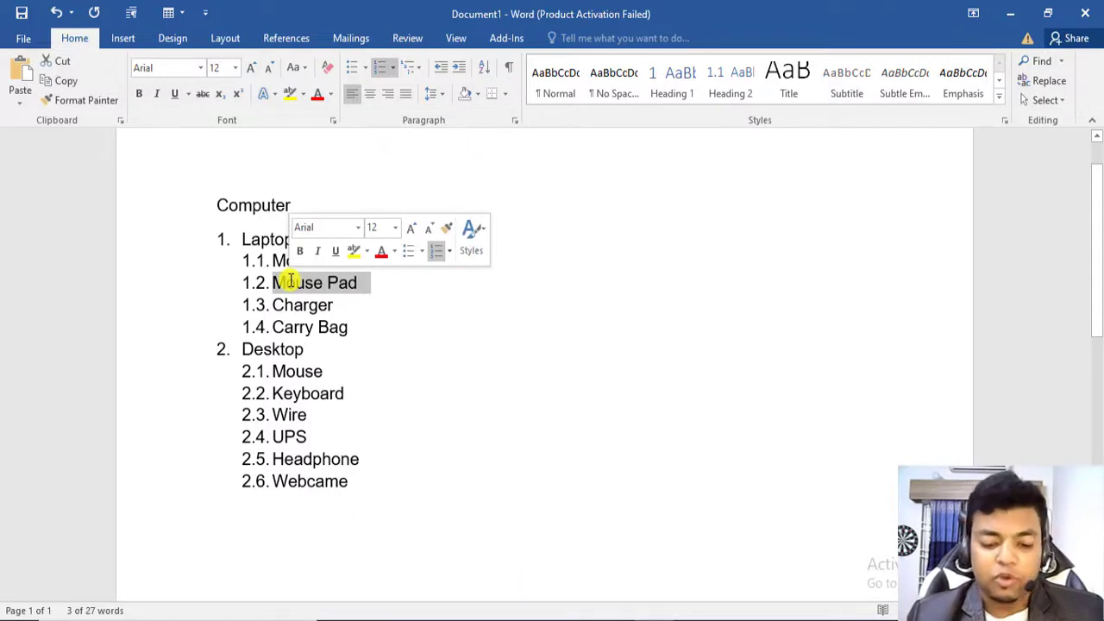
pyautogui.press('Delete')
pyautogui.press('Return')
pyautogui.press('Up')
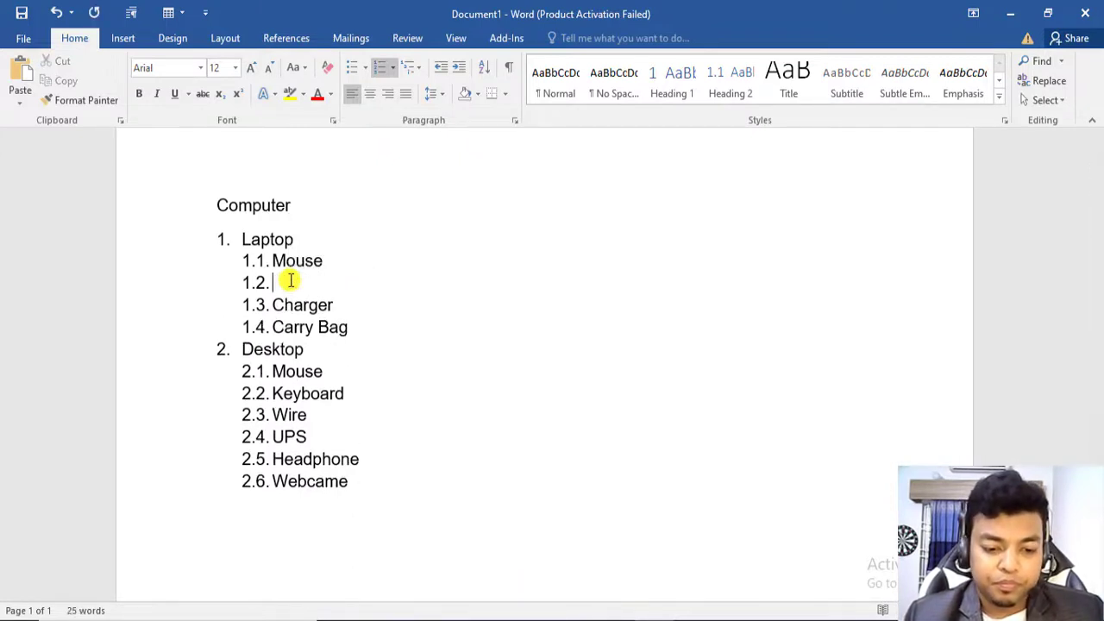
pyautogui.write('Ada')
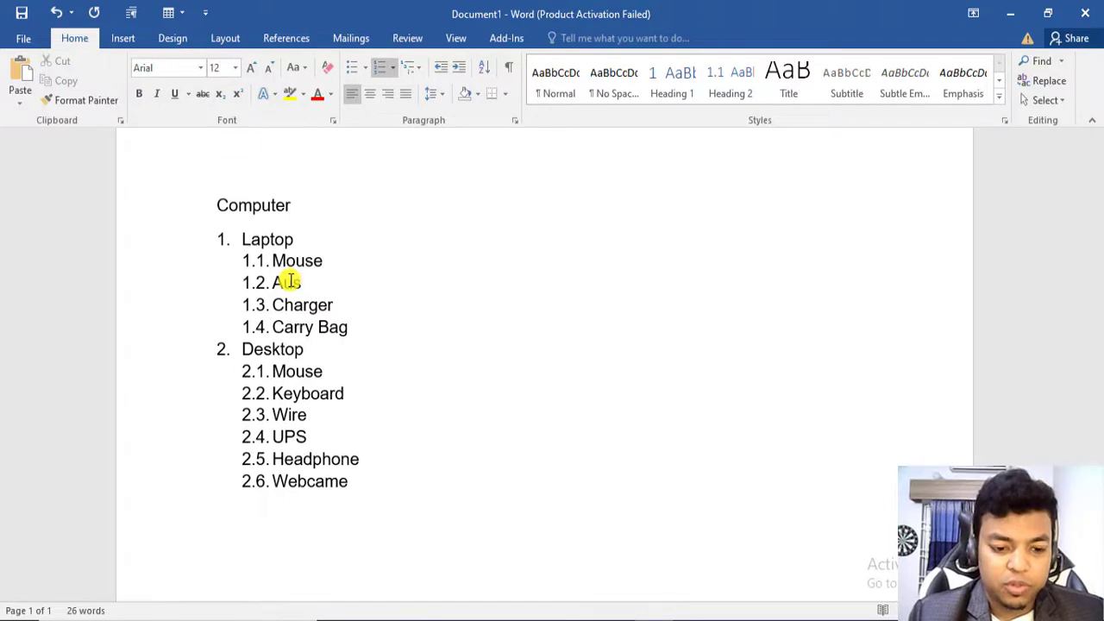
pyautogui.press('BackSpace')
pyautogui.press('BackSpace')
pyautogui.write('sus')
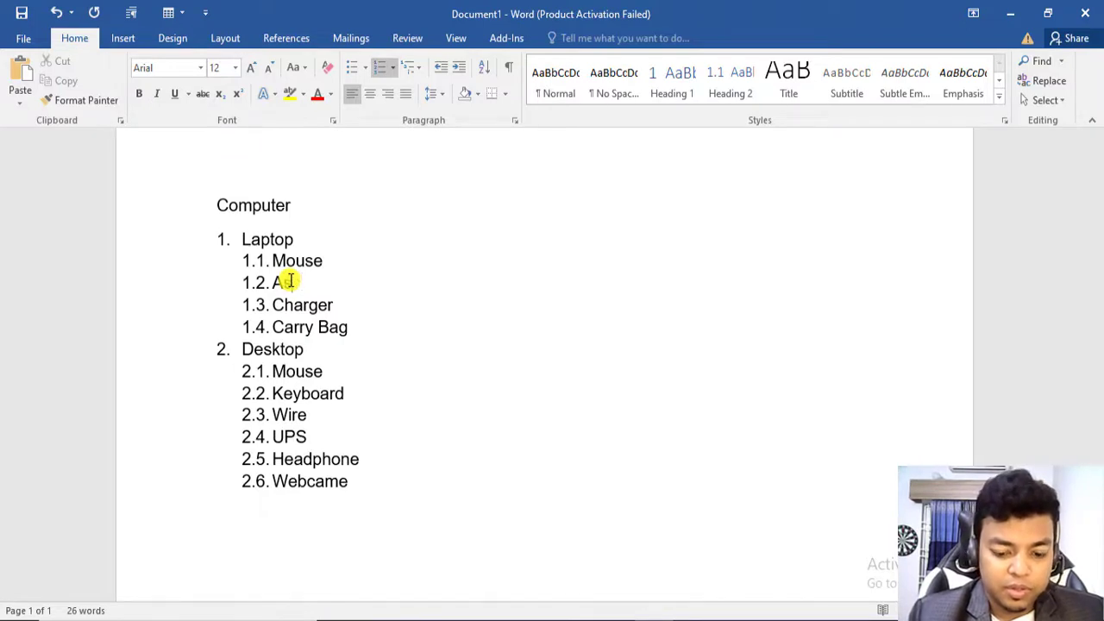
# Add Walton as a new list item directly below Asus, at the same level.
pyautogui.press('Return')
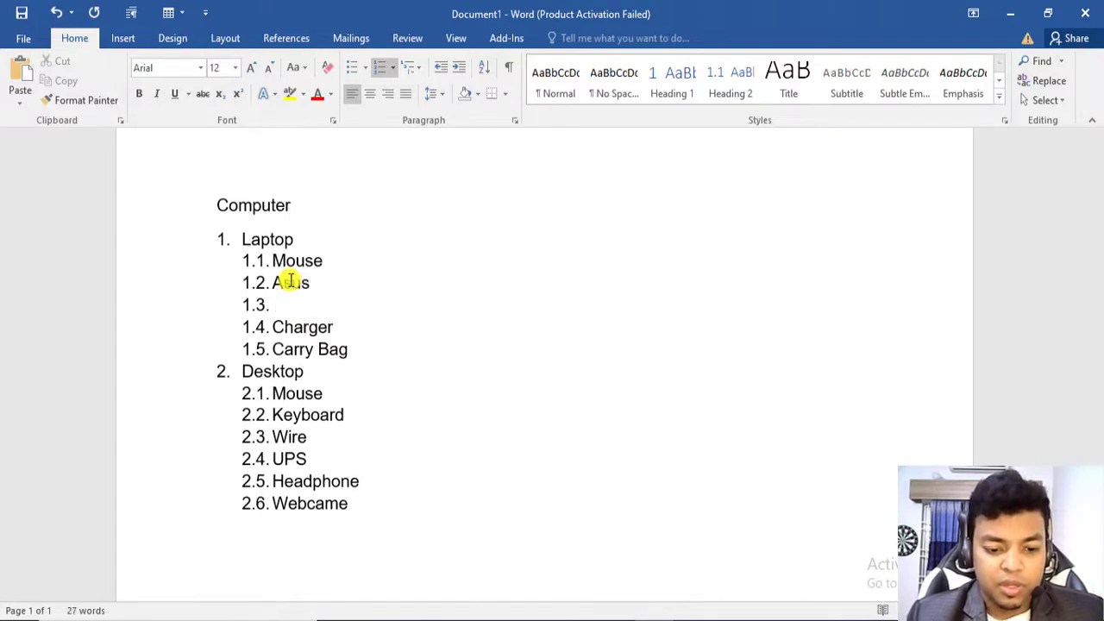
pyautogui.click(804, 596)
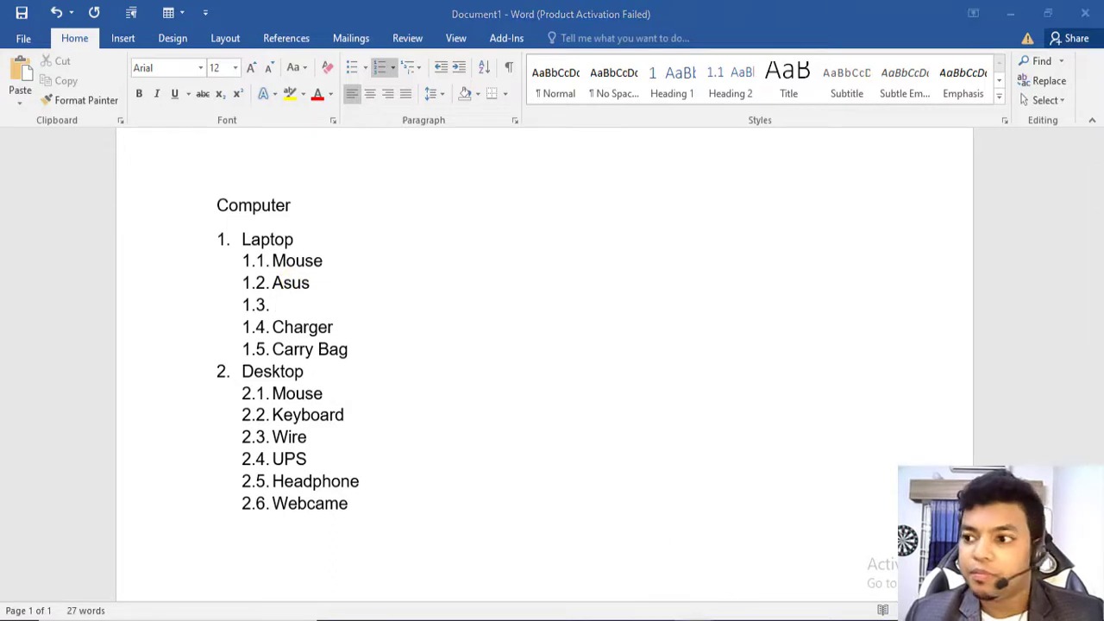
pyautogui.click(276, 302)
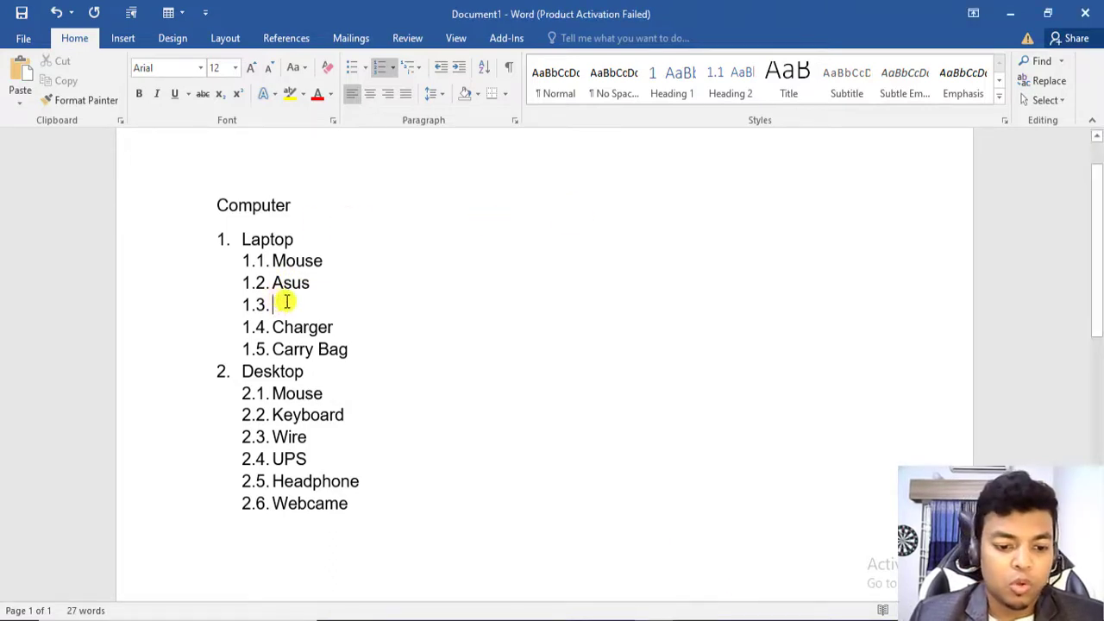
pyautogui.write('Walton')
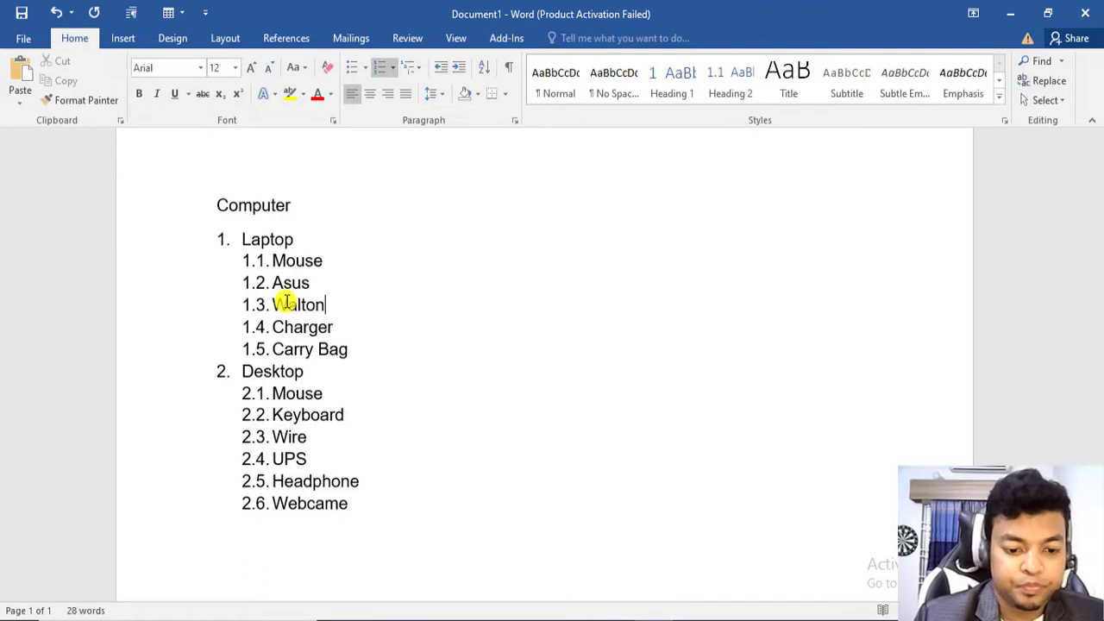
pyautogui.click(371, 393)
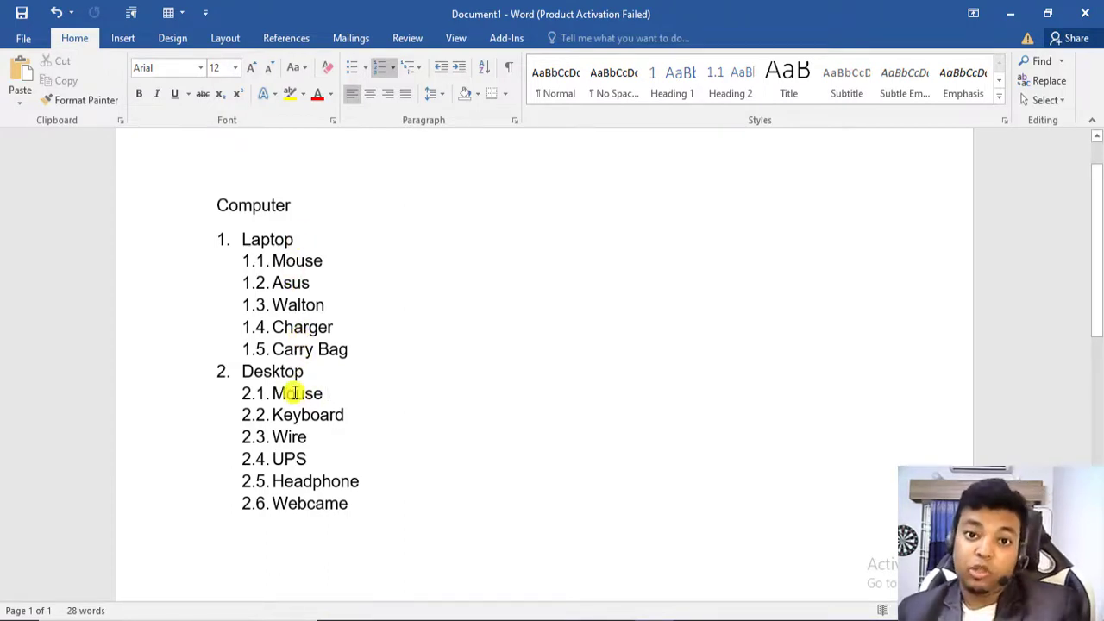
# Demote Asus and Walton to third-level items under the Laptop's Mouse entry.
pyautogui.click(273, 283)
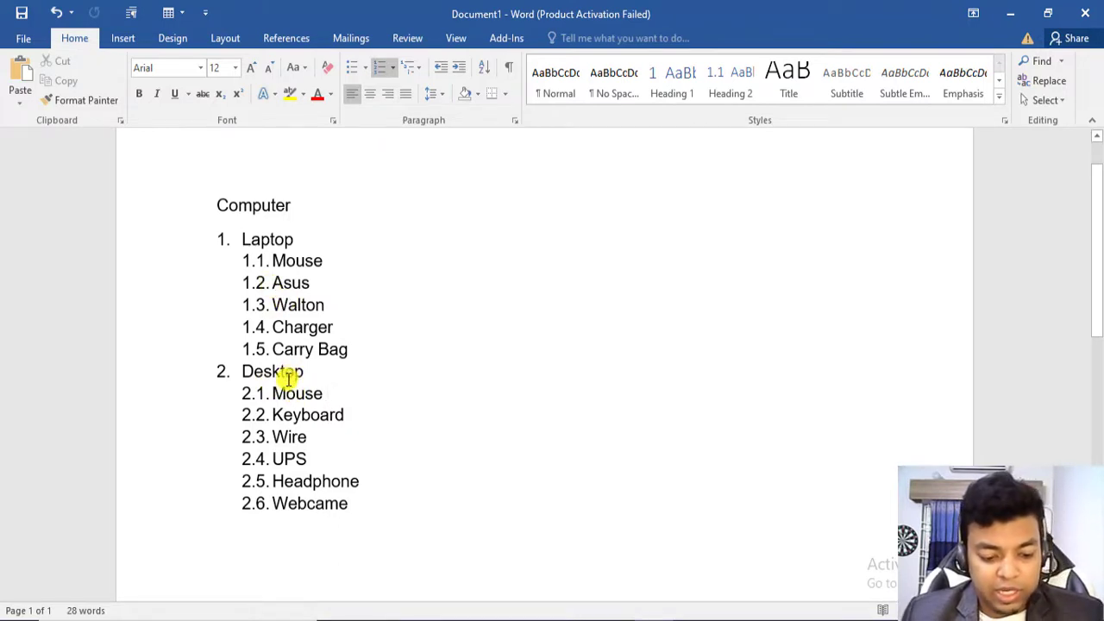
pyautogui.press('Tab')
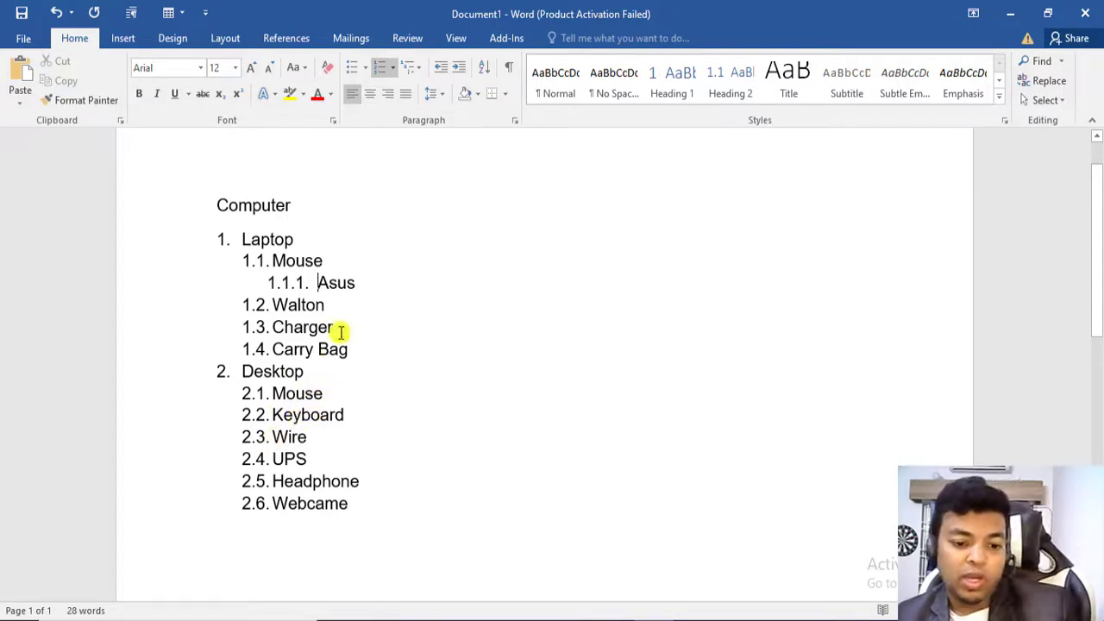
pyautogui.click(277, 305)
pyautogui.press('Tab')
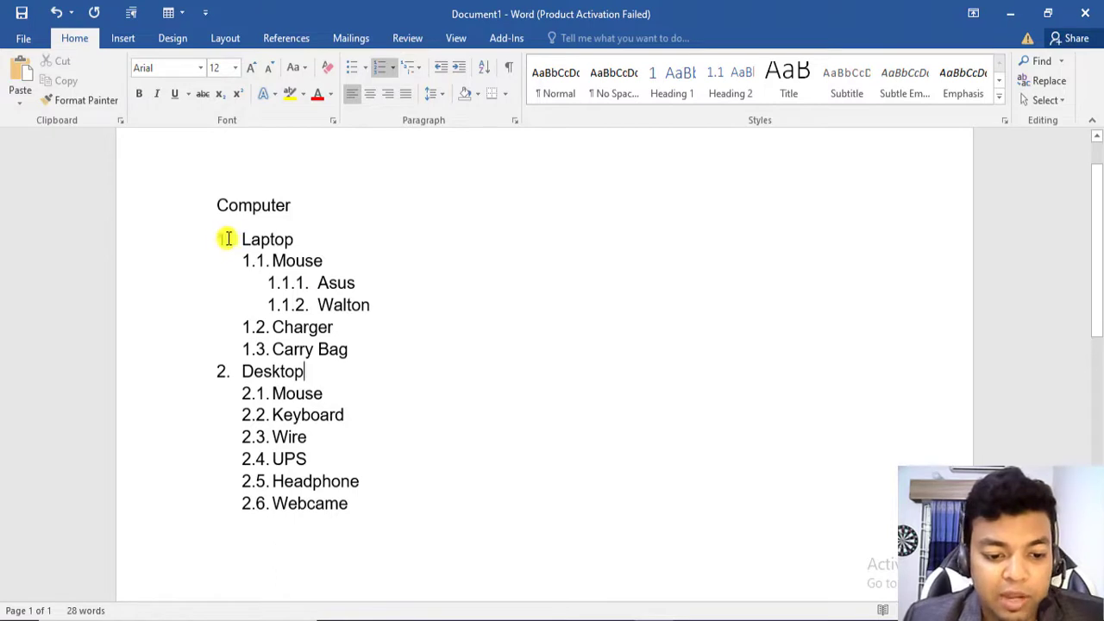
pyautogui.moveTo(224, 238)
pyautogui.mouseDown()
pyautogui.moveTo(302, 238)
pyautogui.moveTo(230, 249)
pyautogui.mouseUp()
pyautogui.click(291, 256)
pyautogui.click(269, 261)
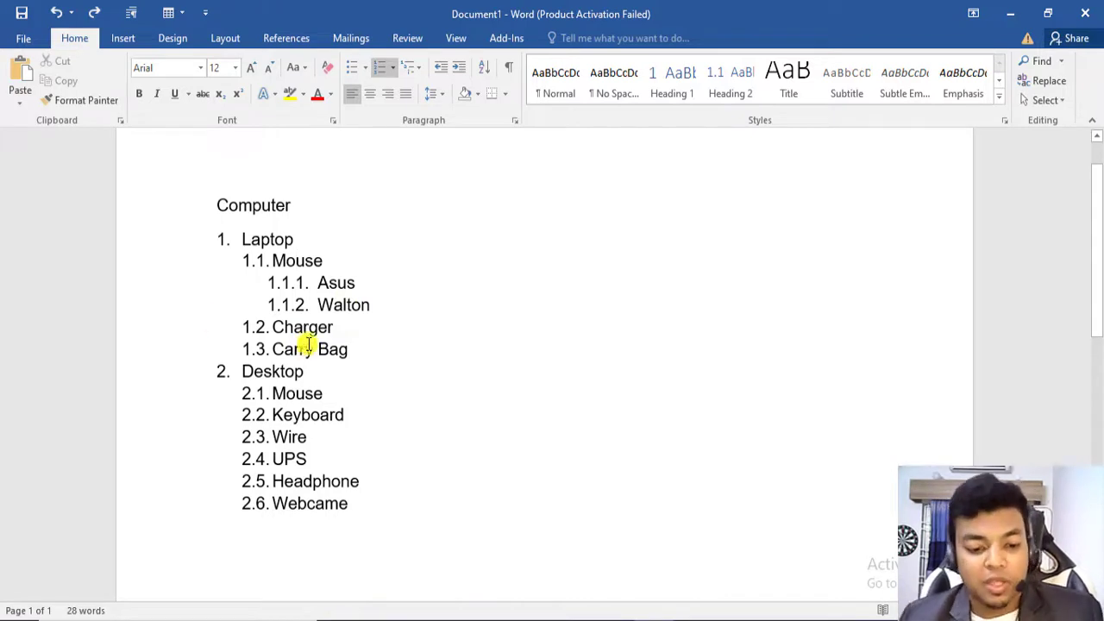
# Demote Walton one more level so that it is a fourth-level item under Asus.
pyautogui.click(325, 306)
pyautogui.press('Tab')
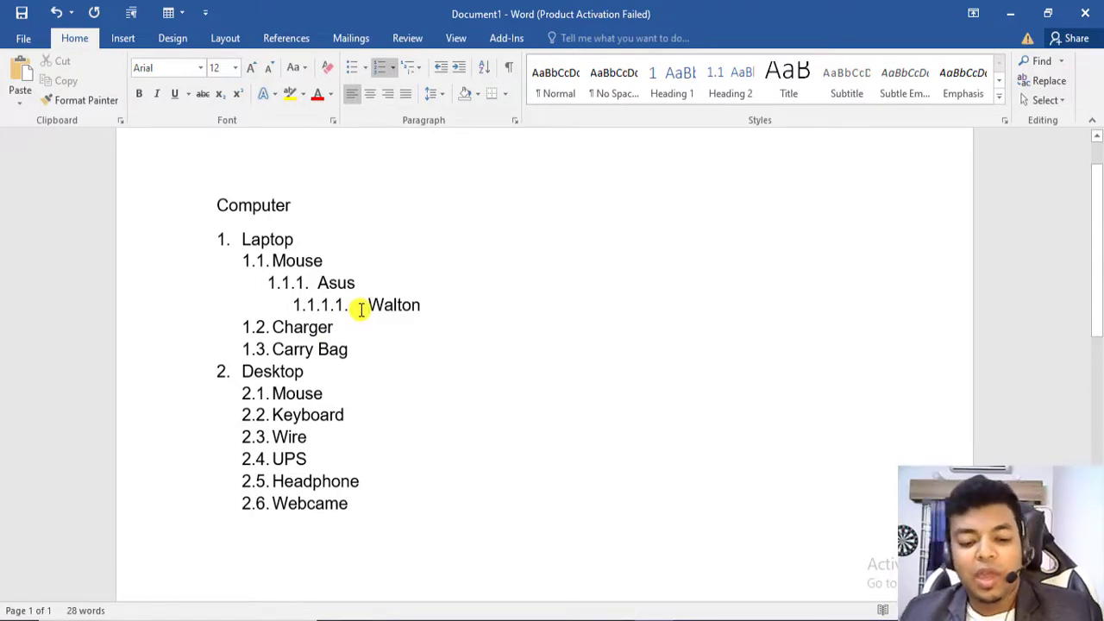
pyautogui.click(421, 67)
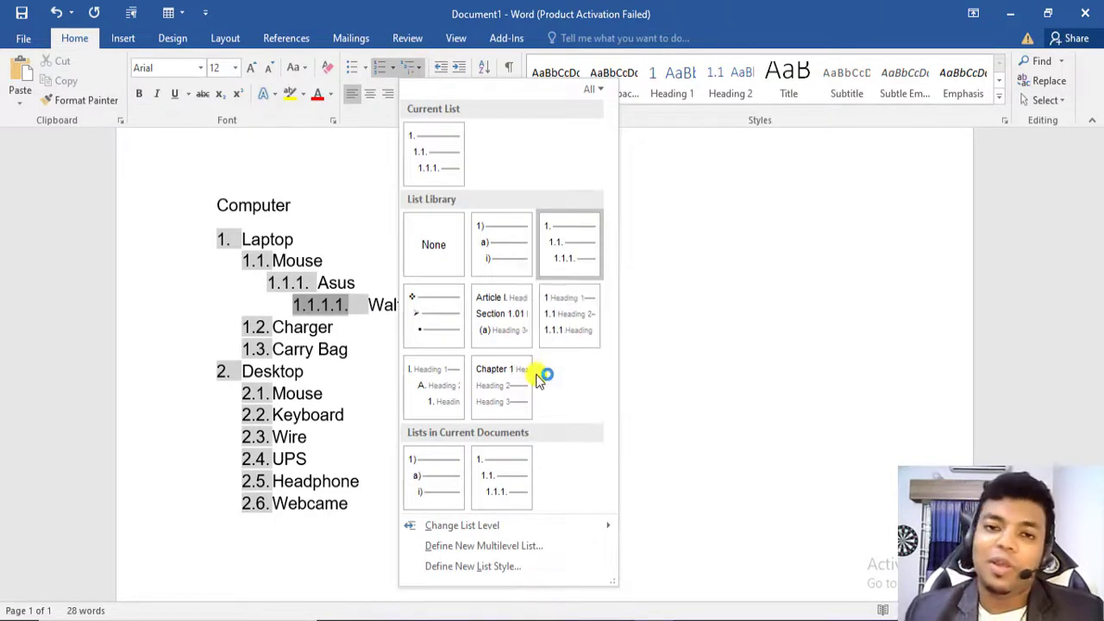
pyautogui.click(354, 338)
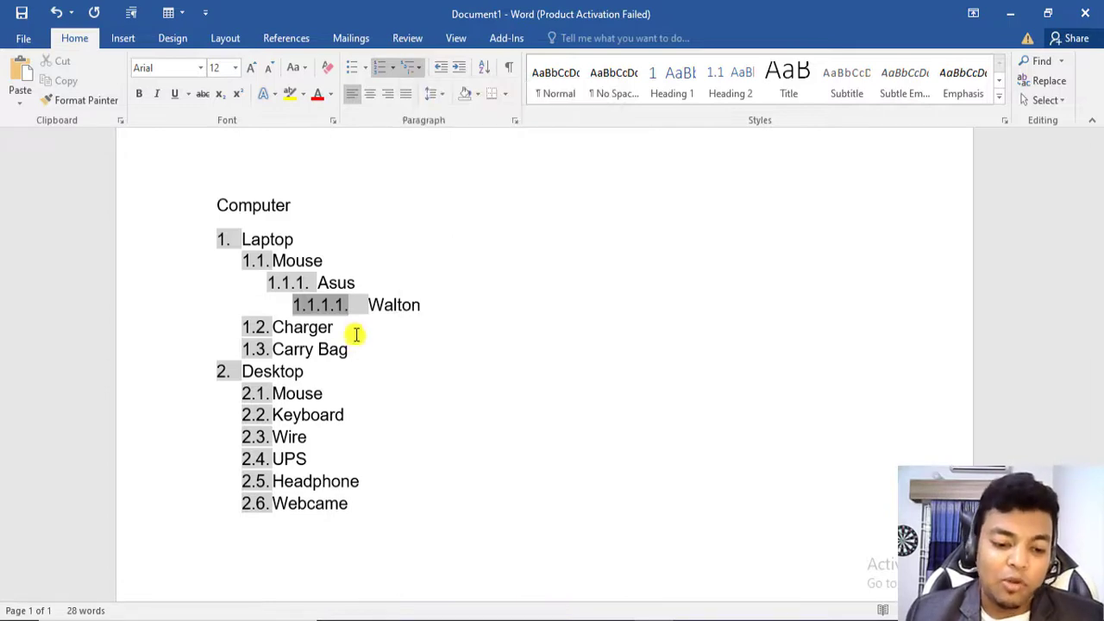
pyautogui.click(347, 305)
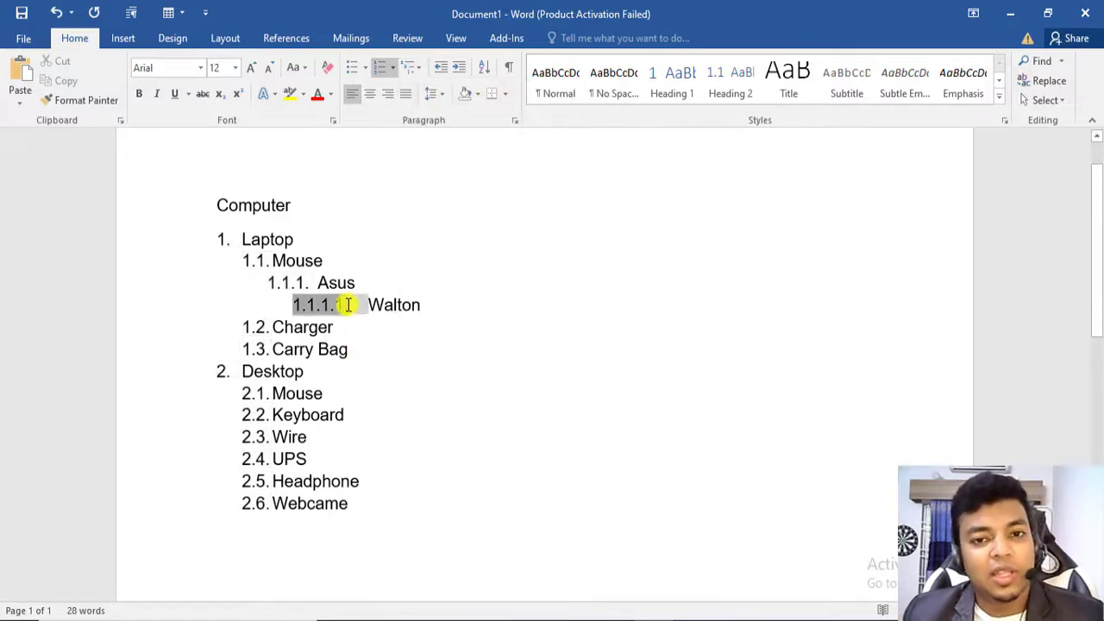
# Convert all list items from Laptop through Webcame to a bulleted list that keeps their nested levels.
pyautogui.click(382, 350)
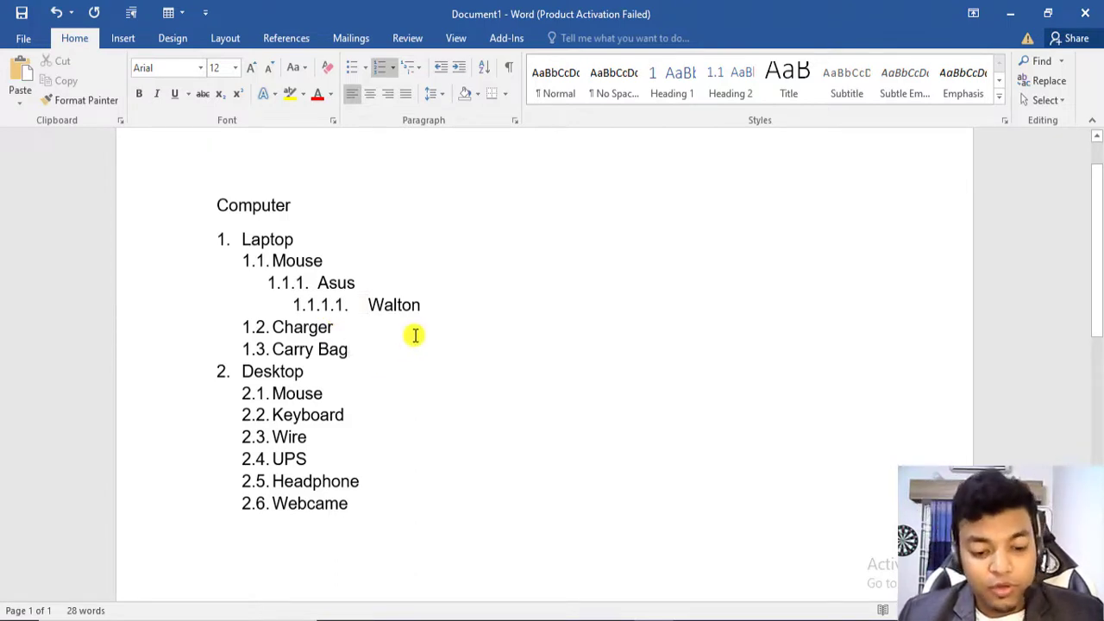
pyautogui.scroll(1, 491, 440)
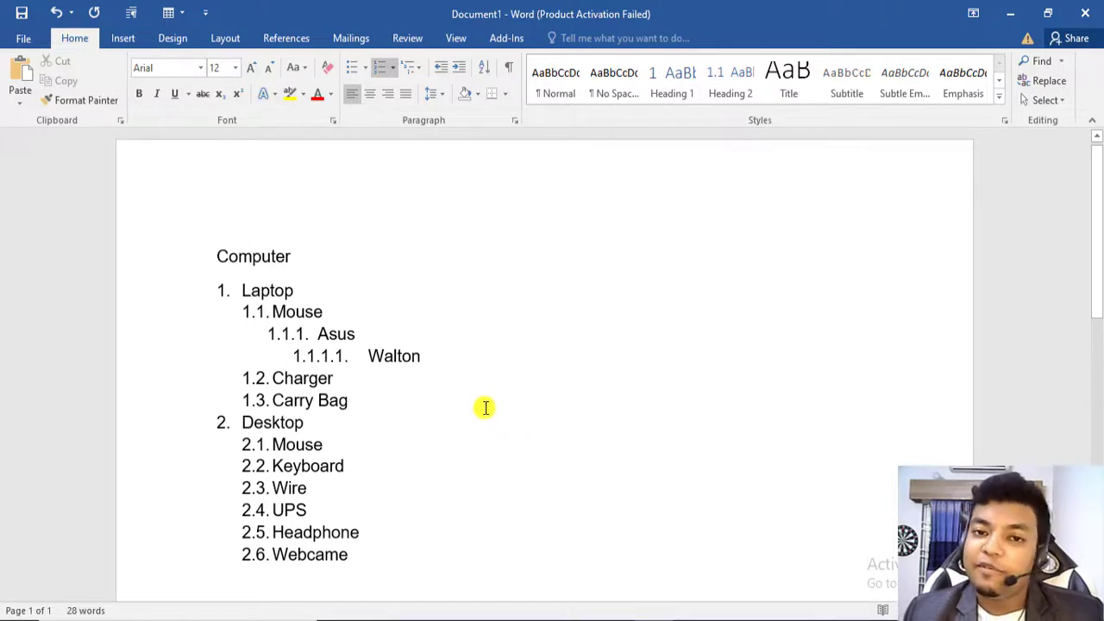
pyautogui.moveTo(370, 555); pyautogui.dragTo(214, 284)
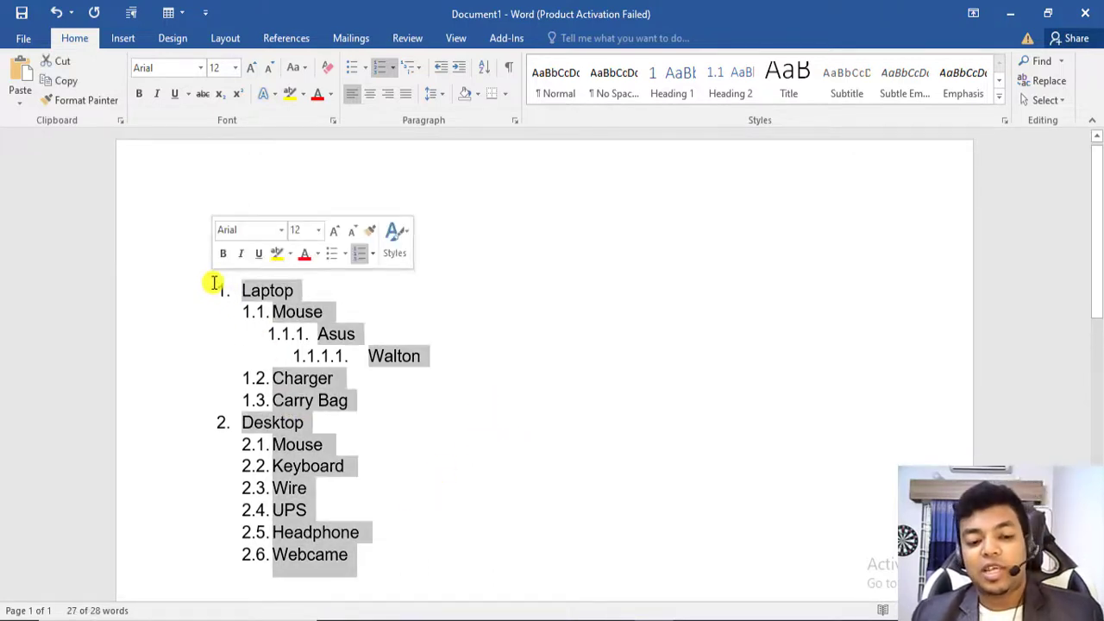
pyautogui.click(351, 69)
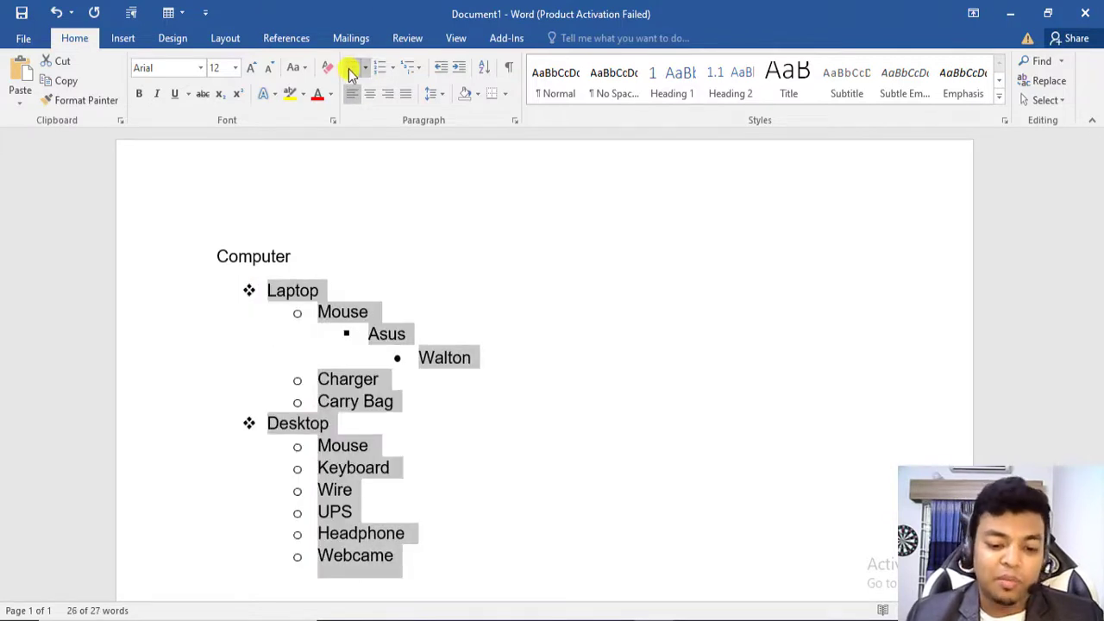
# Remove the bullet and indentation from the Walton item so that it starts at the page margin.
pyautogui.click(421, 360)
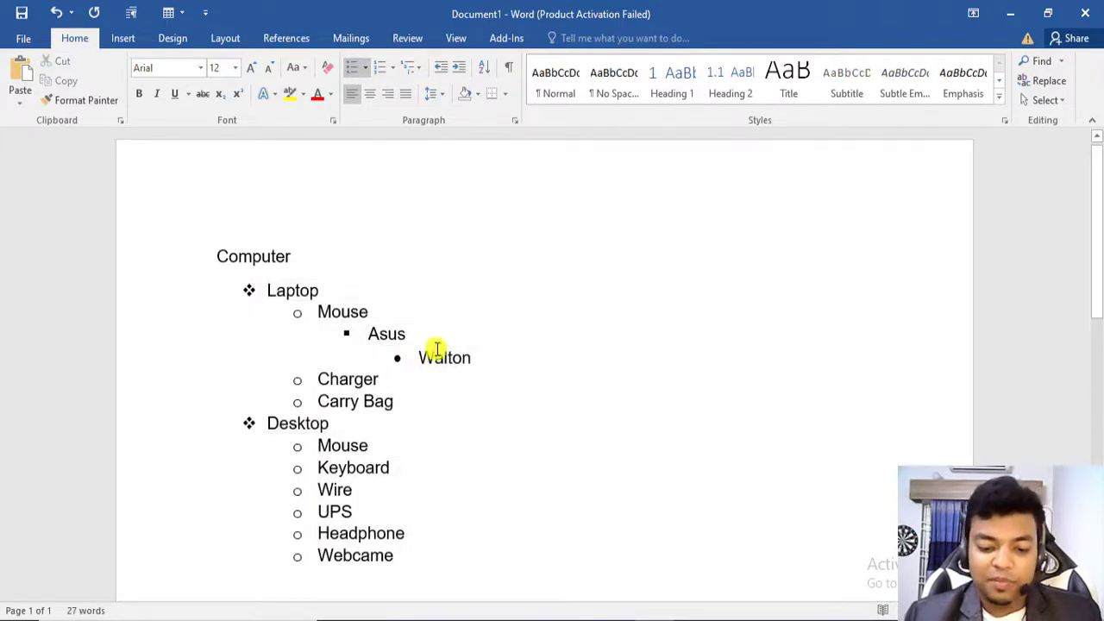
pyautogui.press('BackSpace')
pyautogui.press('BackSpace')
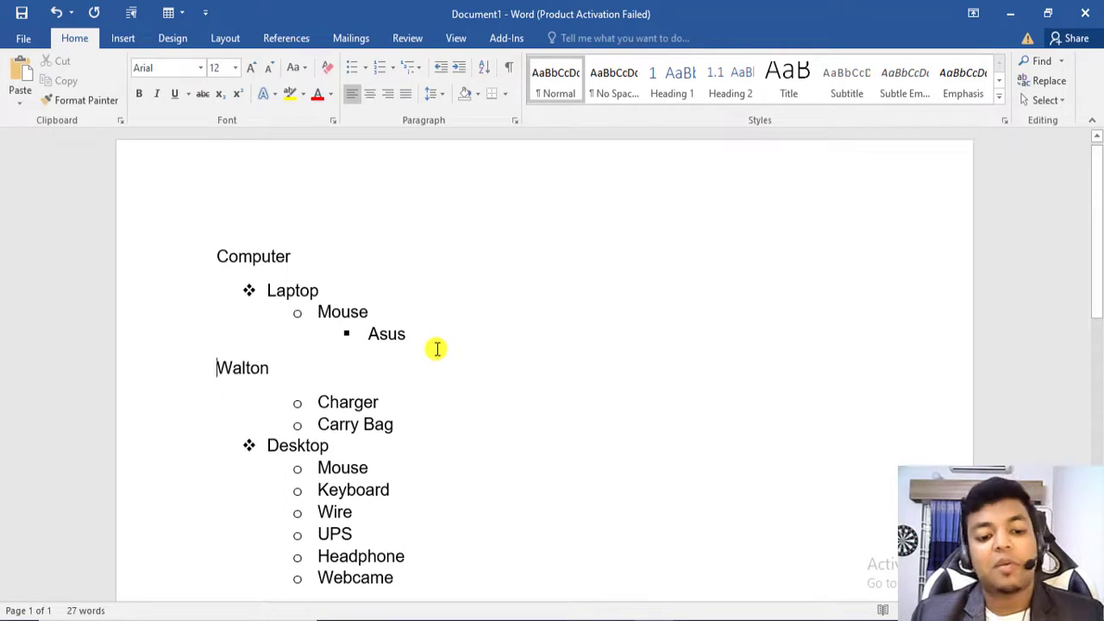
# Undo the list changes back to the single-level bulleted list with Mouse at the same level as Laptop.
pyautogui.hotkey('ctrl', 'z')
pyautogui.hotkey('ctrl', 'z')
pyautogui.hotkey('ctrl', 'z')
pyautogui.hotkey('ctrl', 'z')
pyautogui.hotkey('ctrl', 'z')
pyautogui.hotkey('ctrl', 'z')
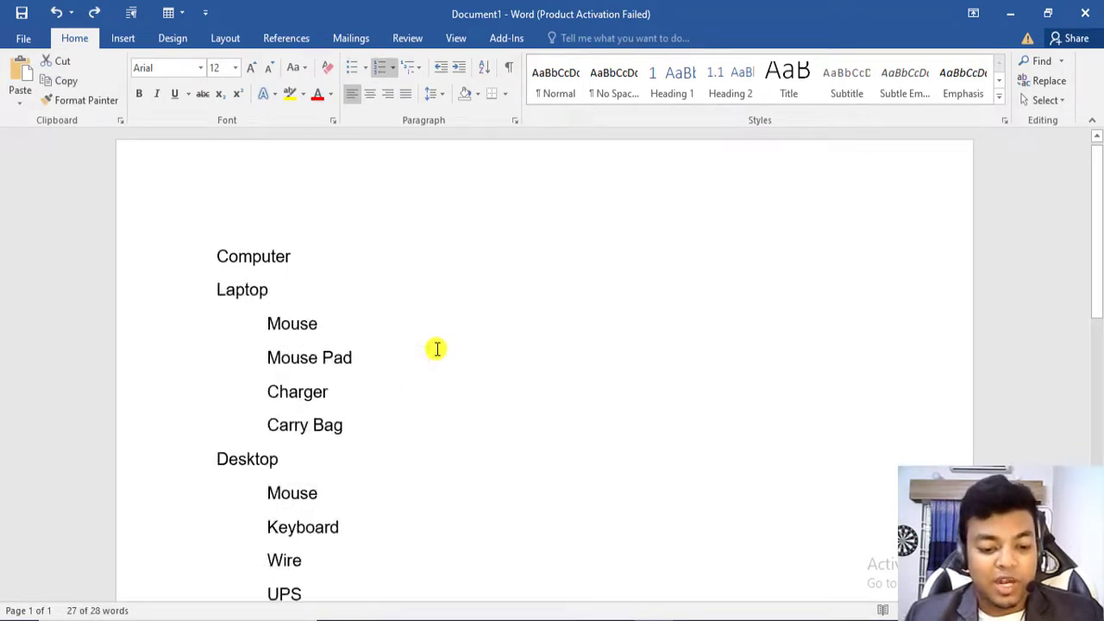
pyautogui.hotkey('ctrl', 'z')
pyautogui.hotkey('ctrl', 'z')
pyautogui.hotkey('ctrl', 'z')
pyautogui.hotkey('ctrl', 'z')
pyautogui.hotkey('ctrl', 'z')
pyautogui.hotkey('ctrl', 'z')
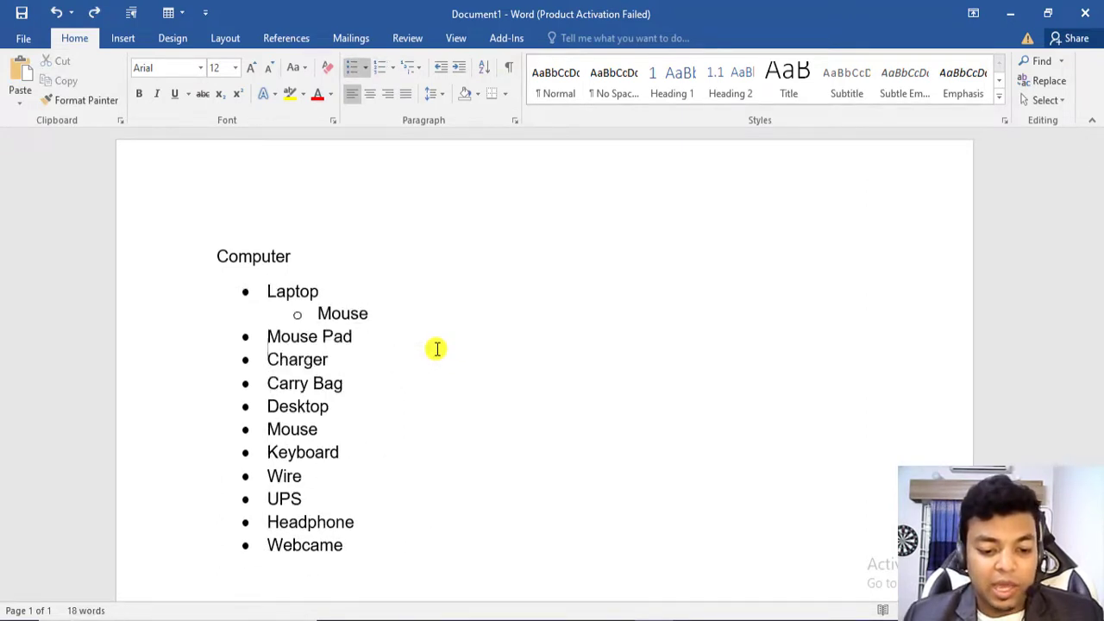
pyautogui.hotkey('ctrl', 'z')
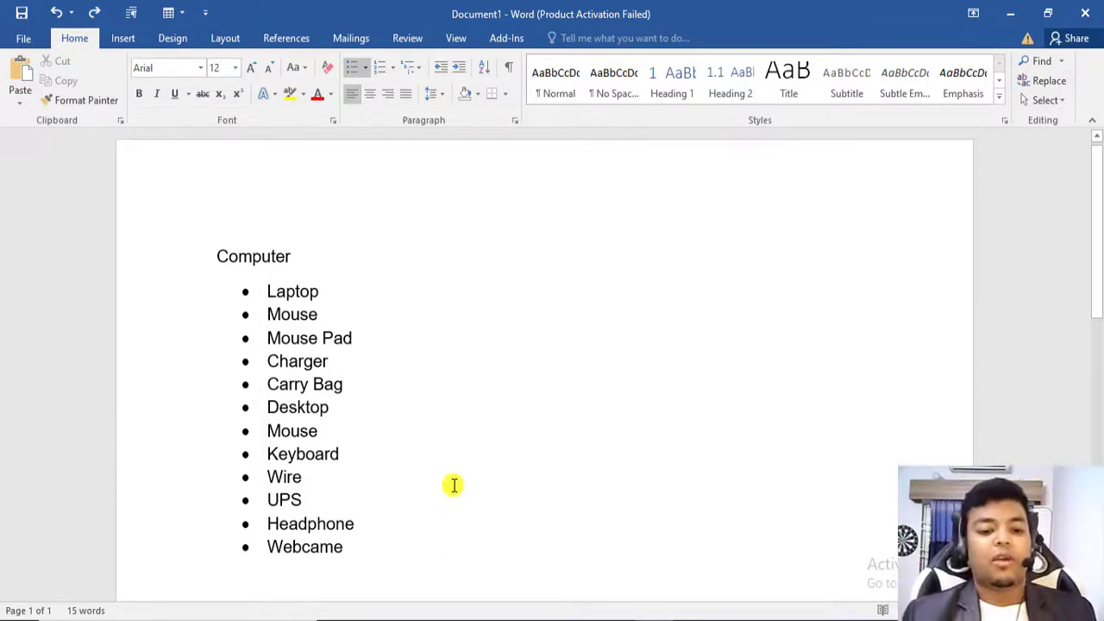
# Examine the available numbering formats and multilevel list styles, leaving the bulleted list as it is.
pyautogui.click(395, 68)
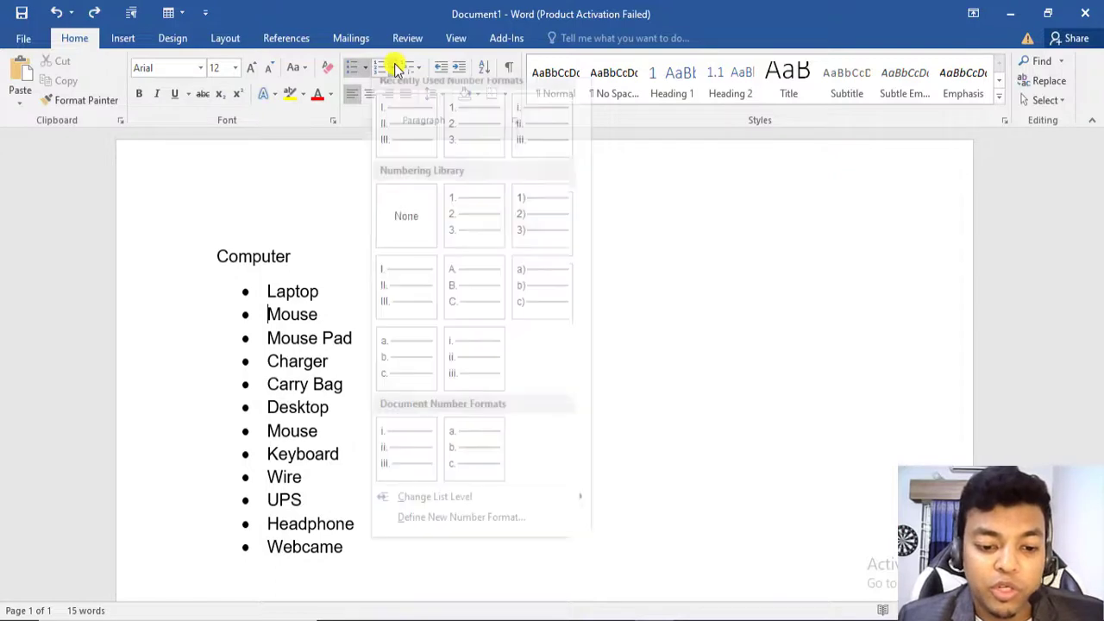
pyautogui.click(416, 68)
pyautogui.click(416, 68)
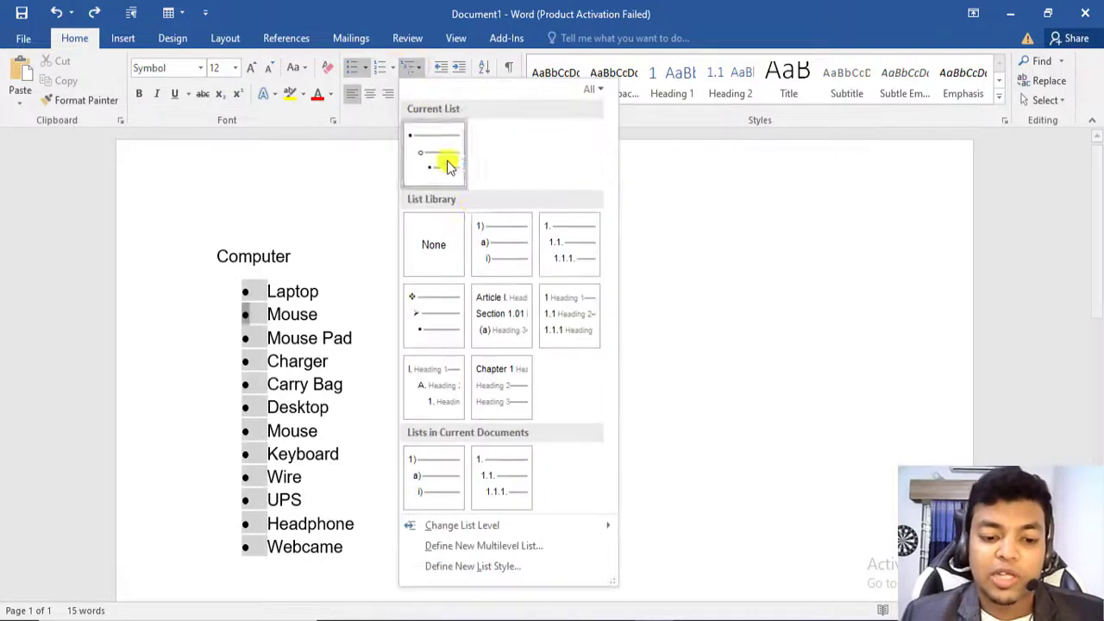
pyautogui.click(739, 245)
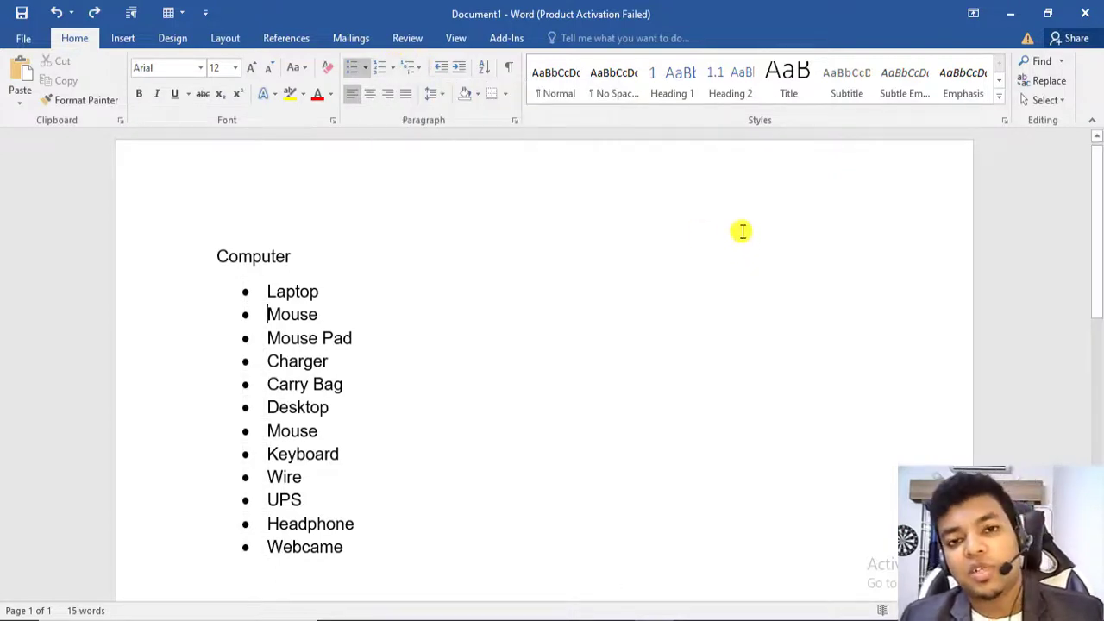